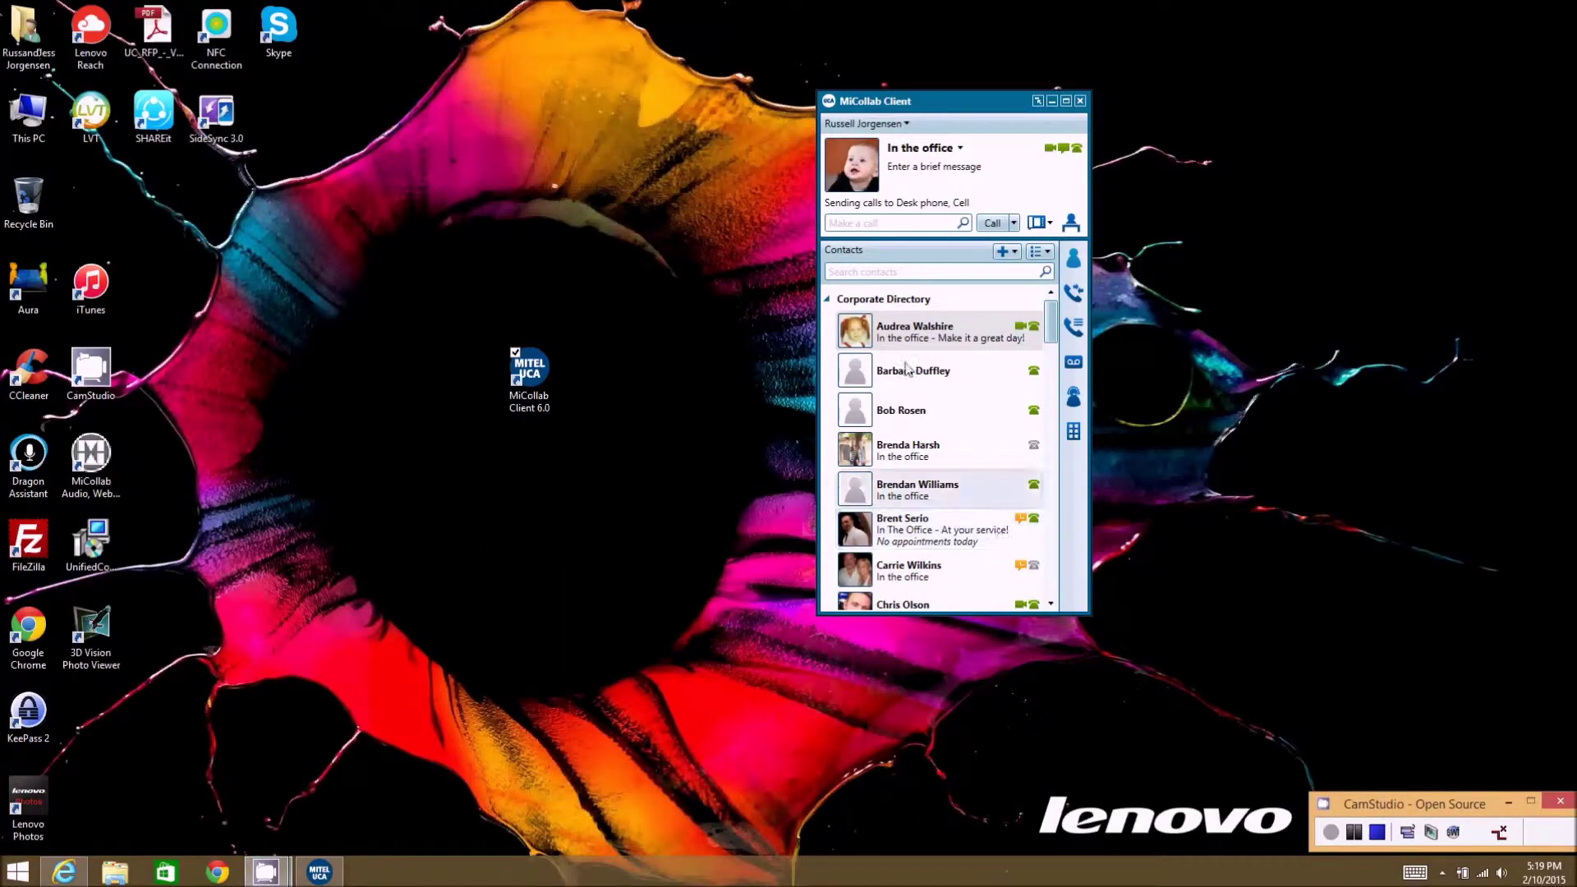
# Choose Resync corporate directory from the user-name dropdown to refresh the contact list
pyautogui.click(863, 124)
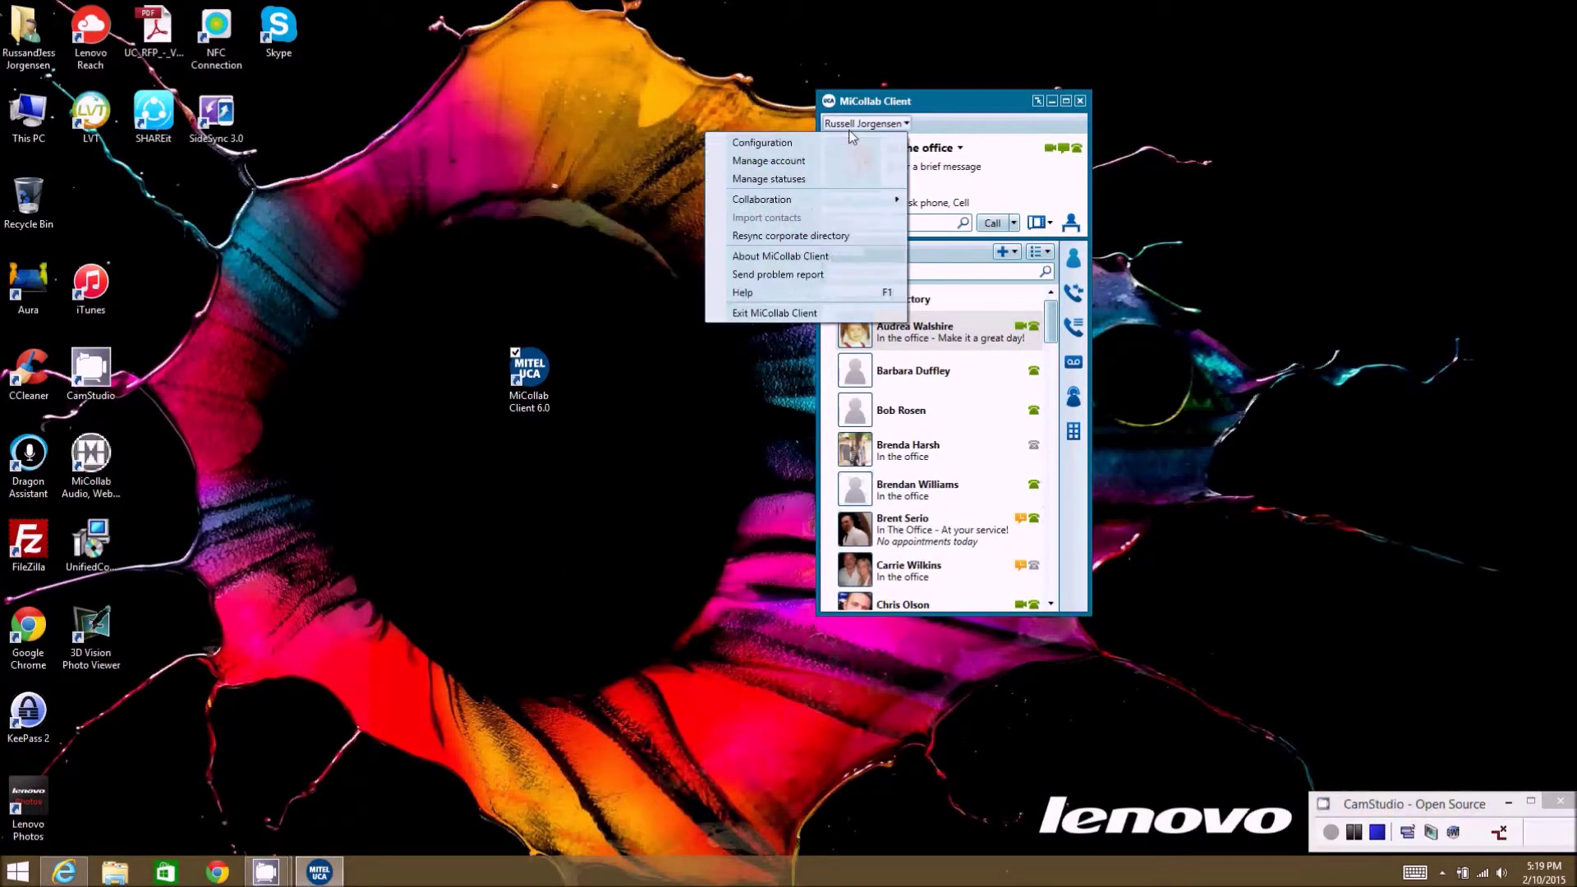
pyautogui.click(818, 238)
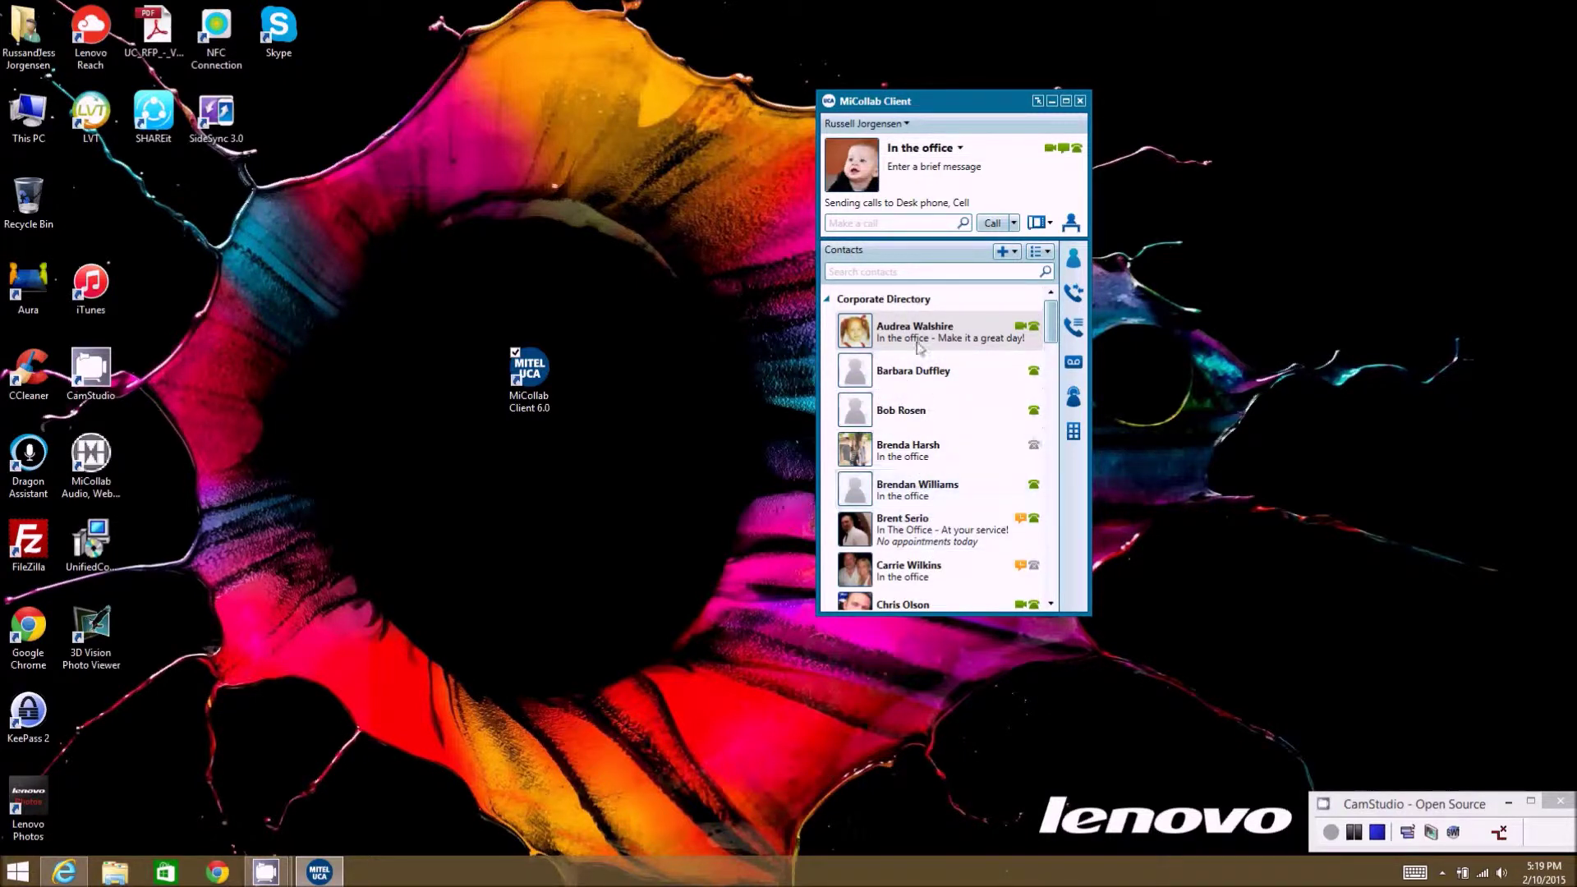
pyautogui.click(861, 126)
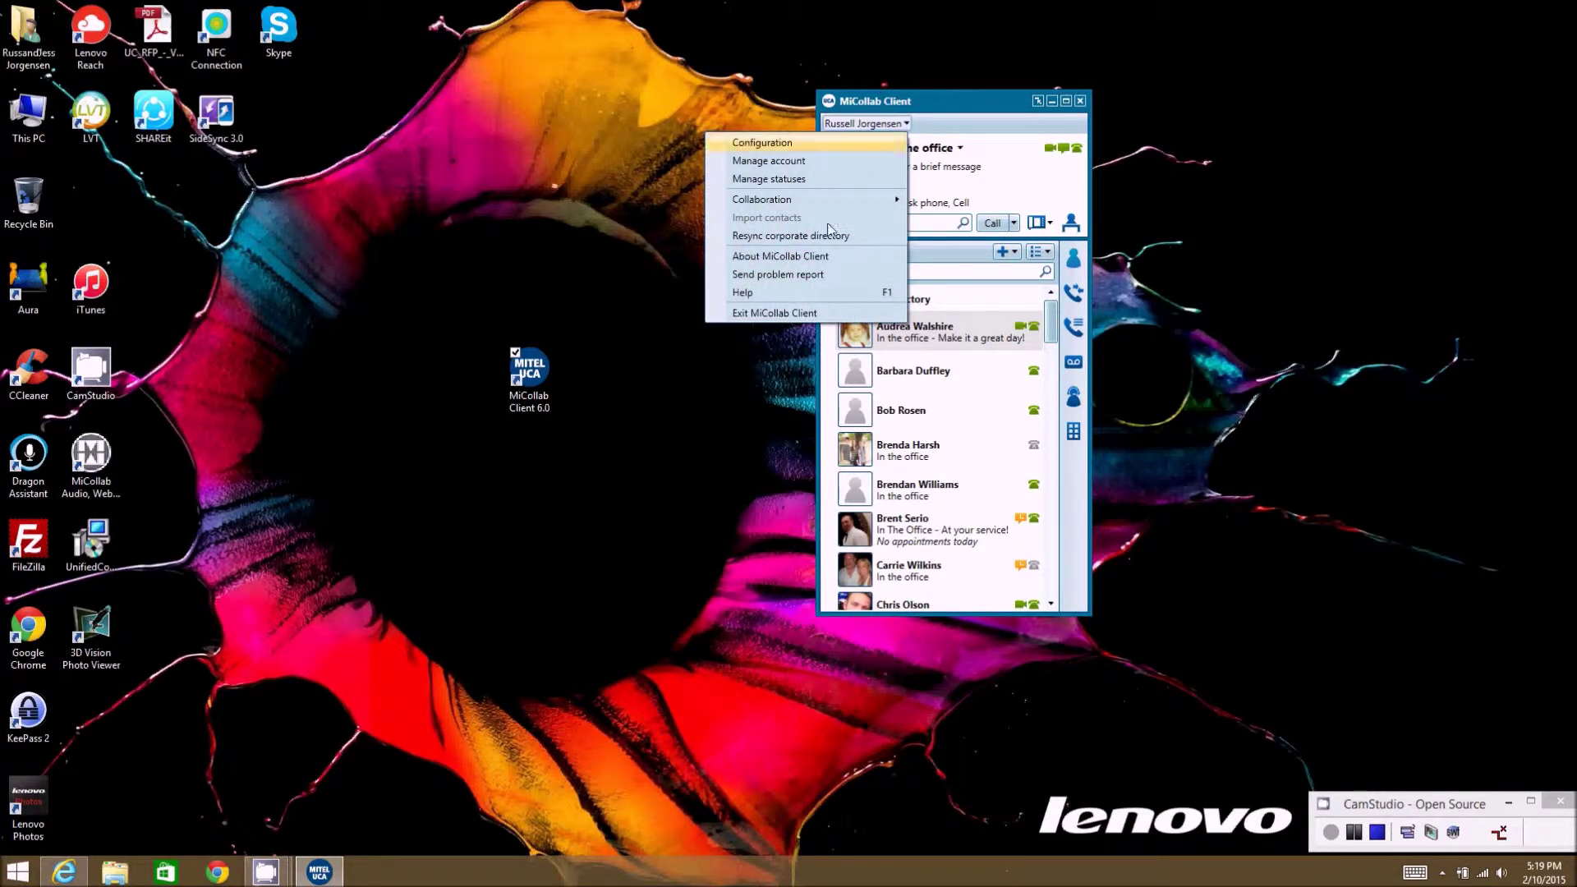
pyautogui.click(787, 238)
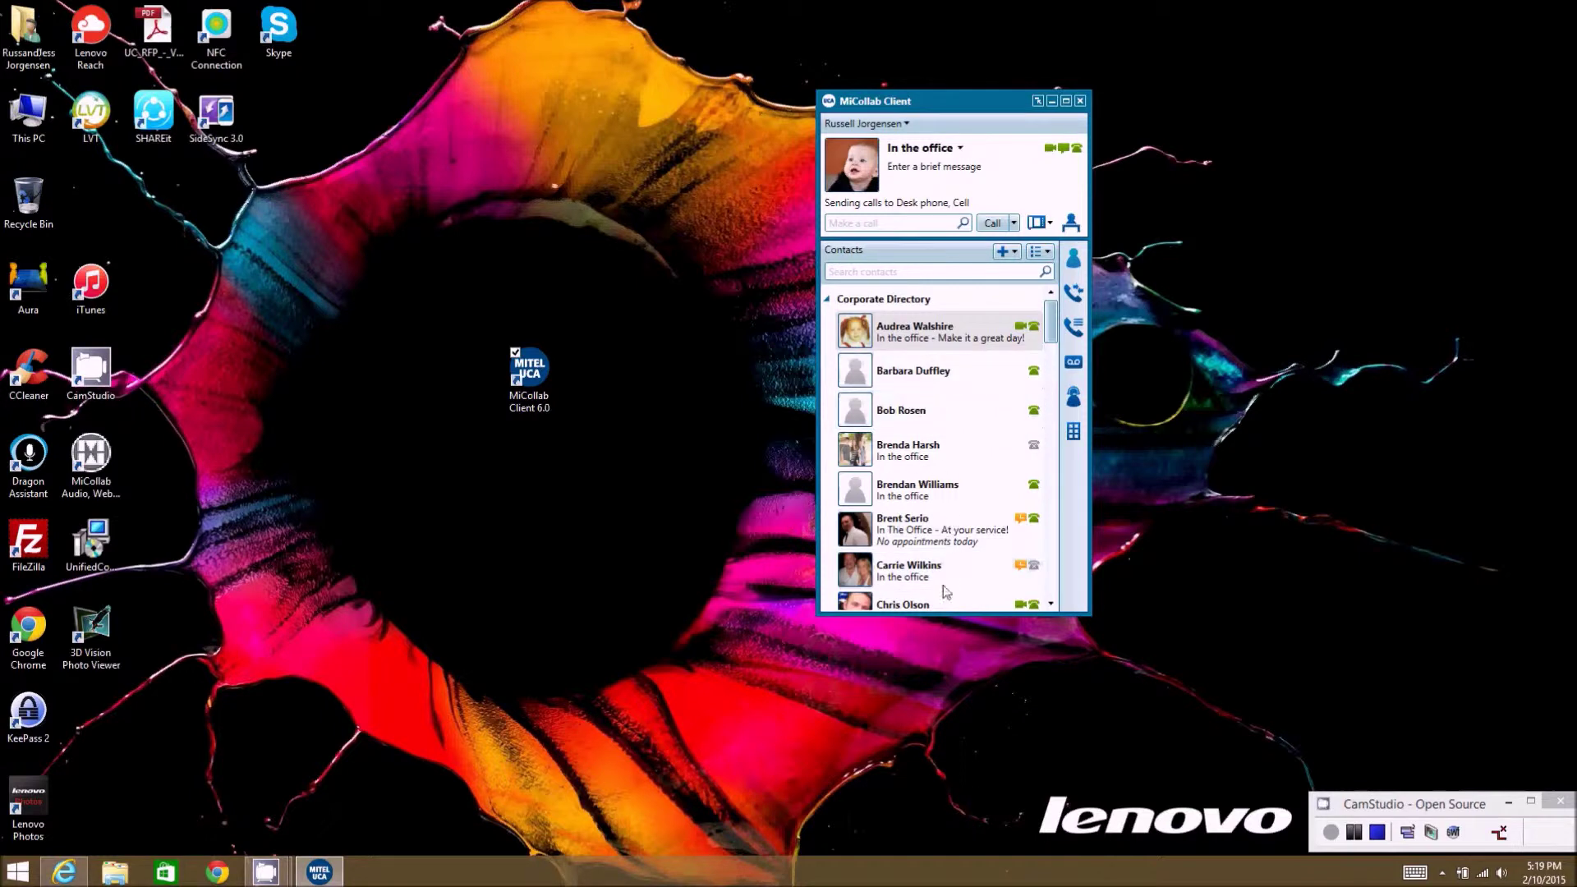
pyautogui.click(862, 125)
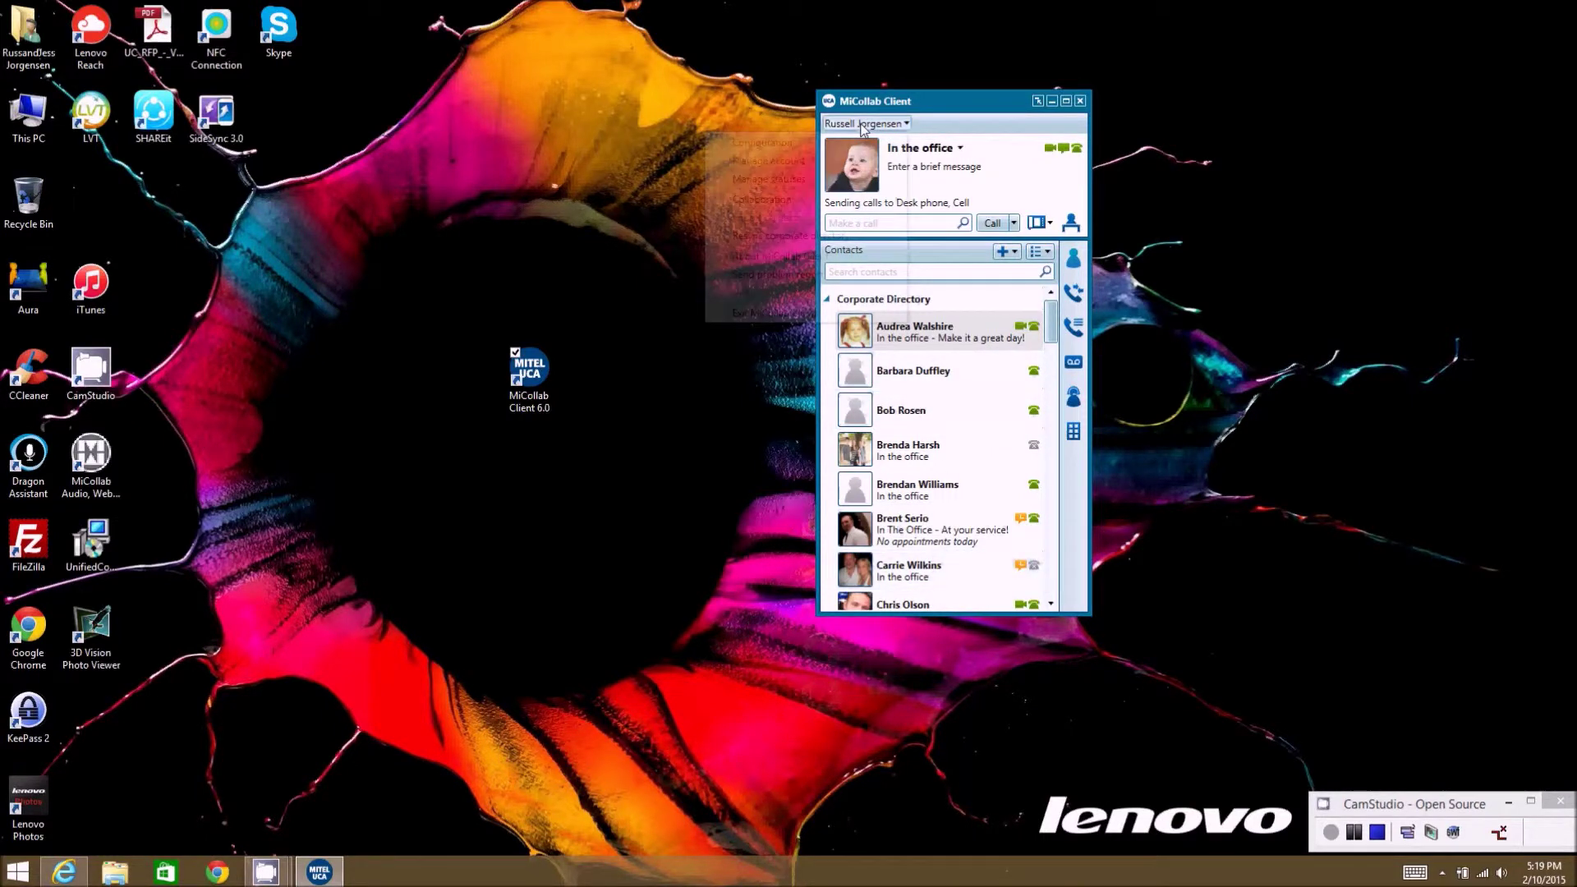
pyautogui.click(805, 238)
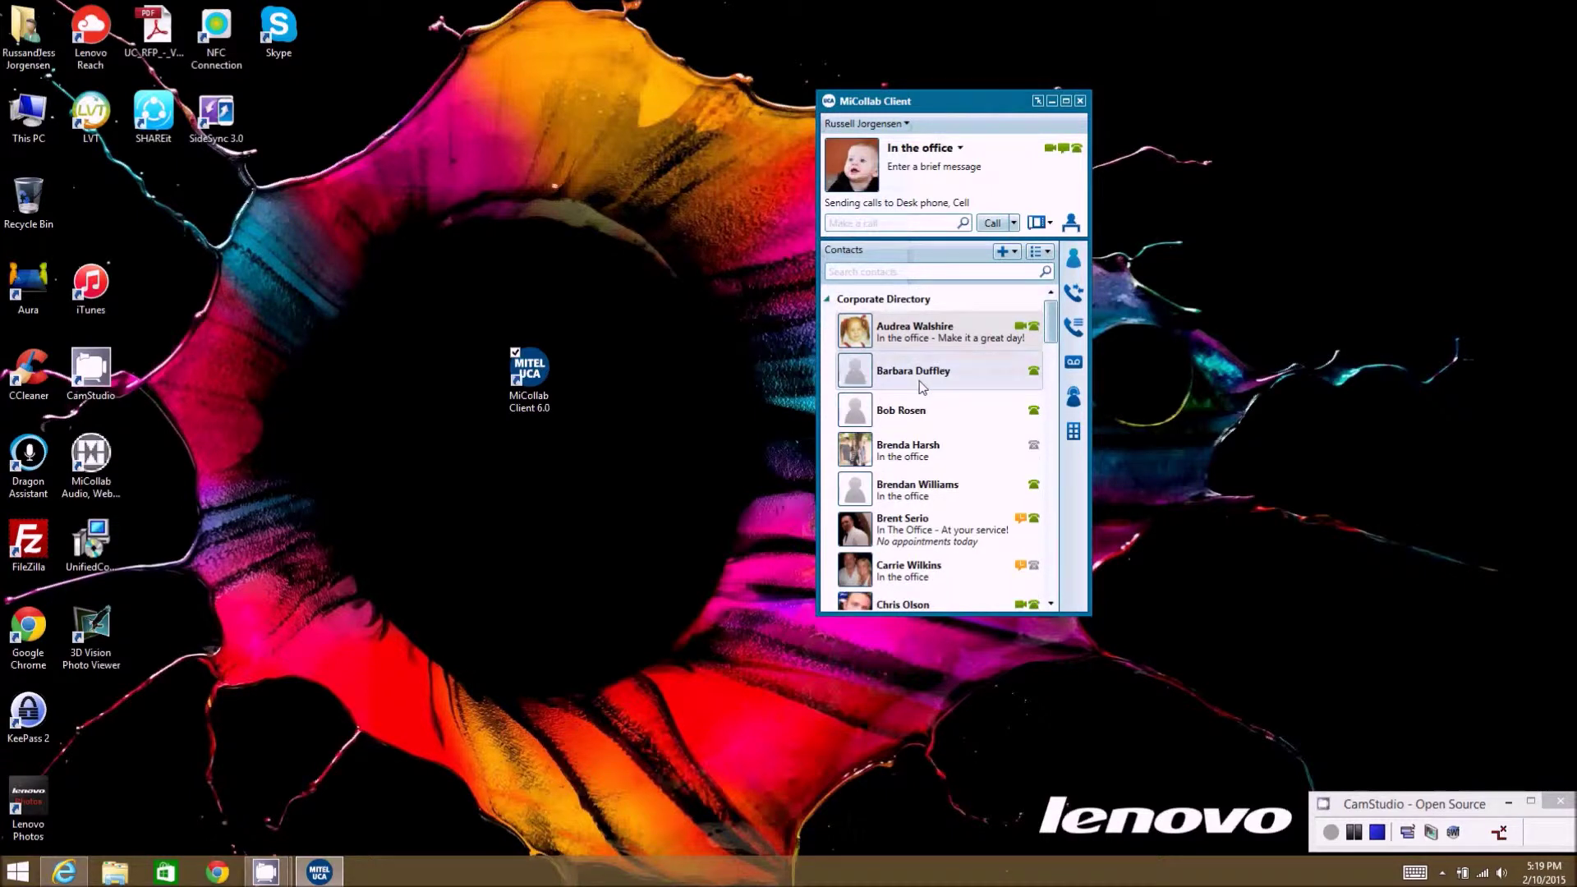
pyautogui.click(898, 129)
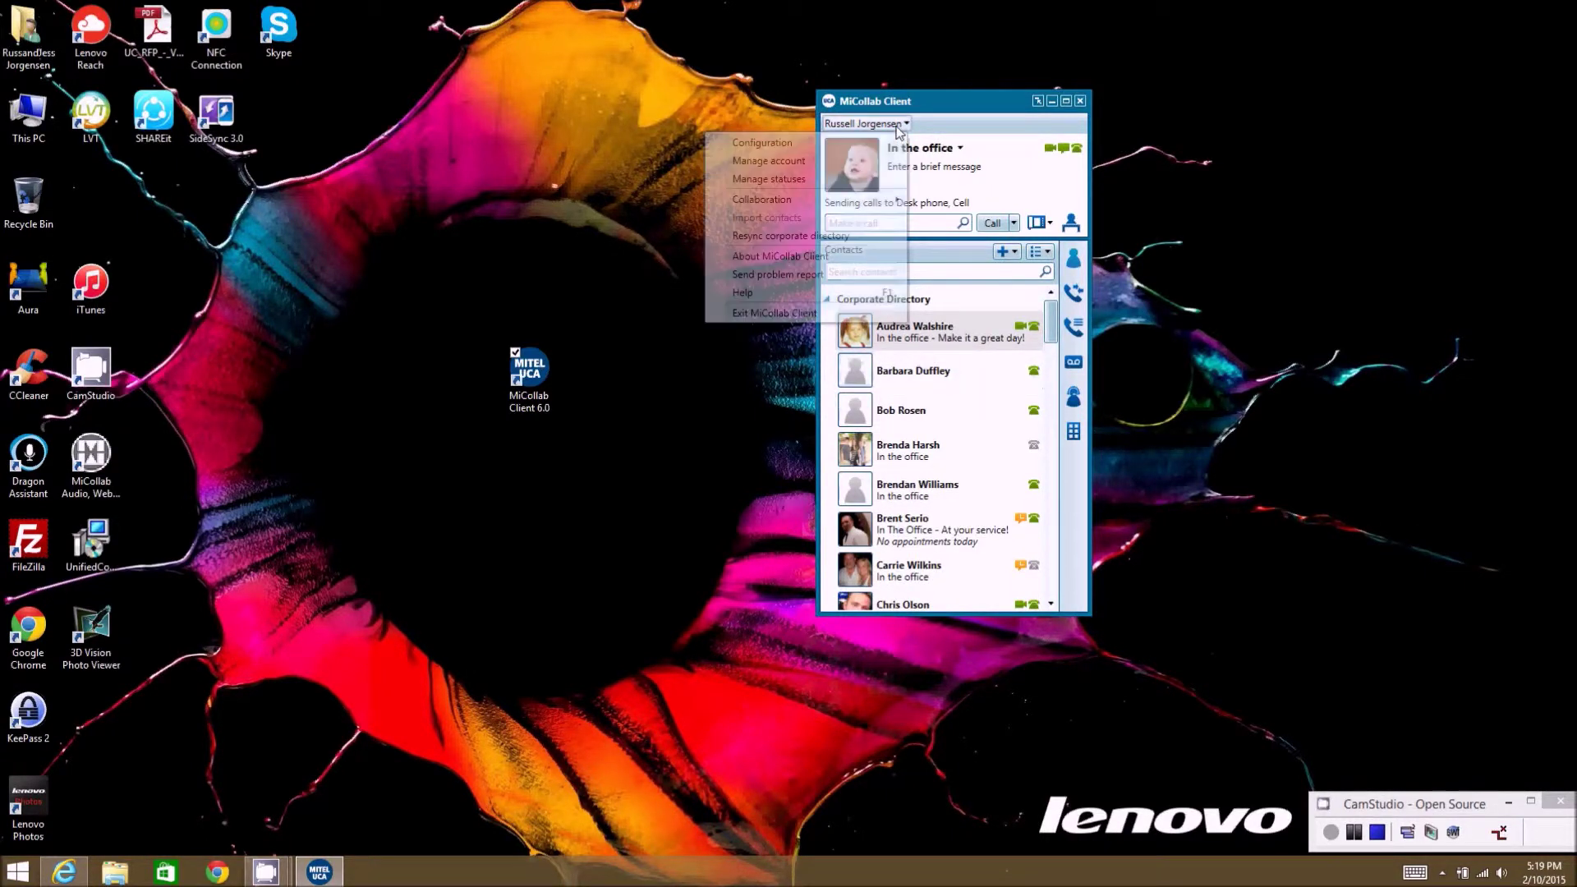
pyautogui.click(801, 258)
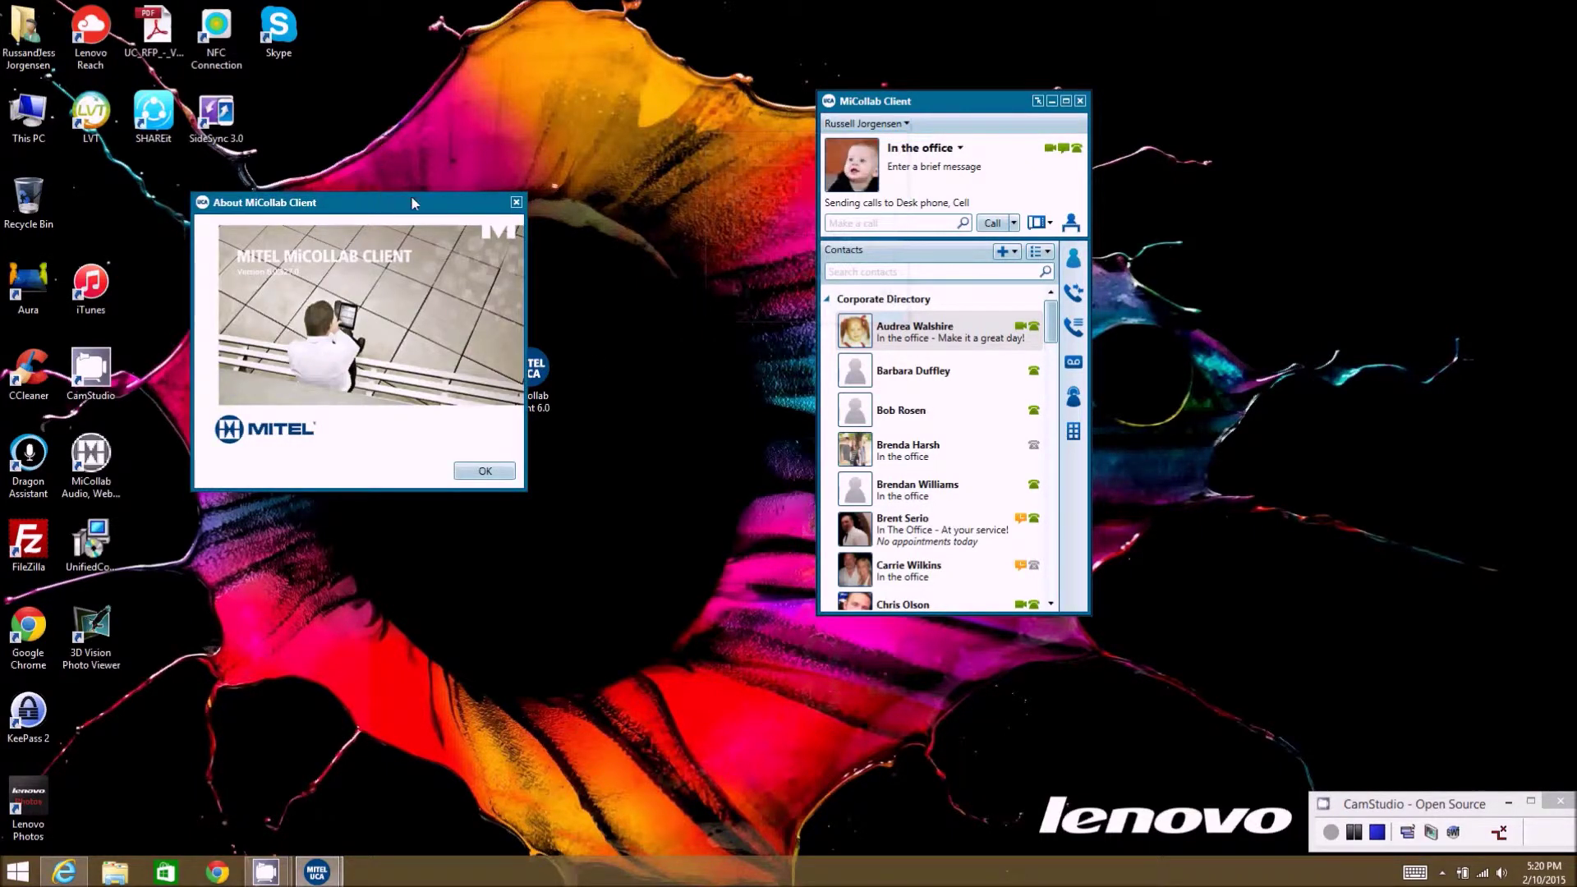
pyautogui.moveTo(412, 207); pyautogui.dragTo(1040, 296)
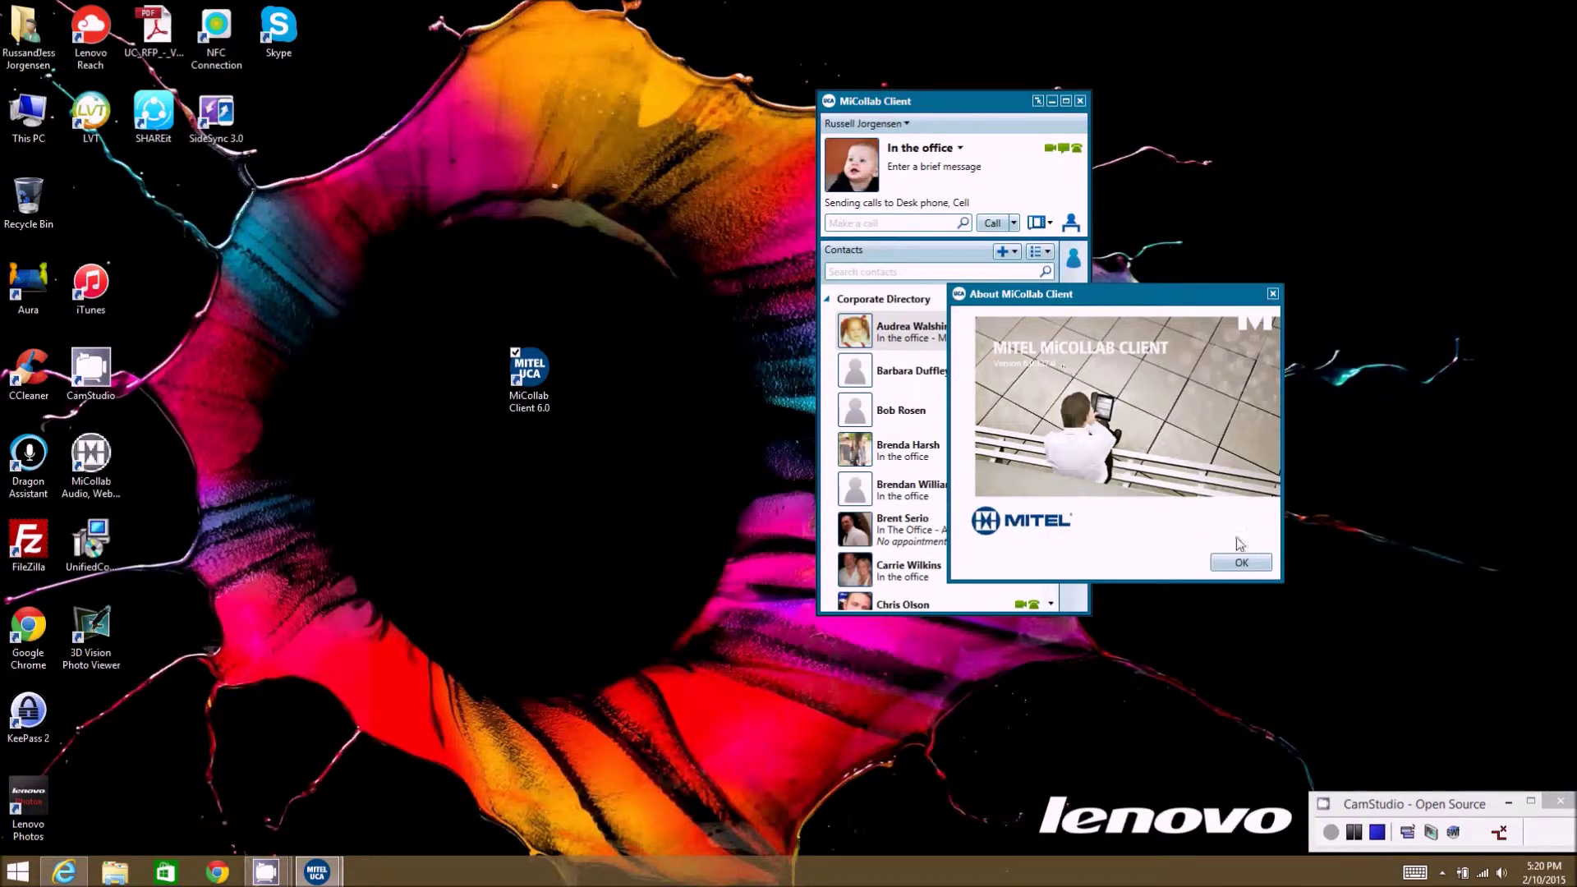
pyautogui.click(1250, 564)
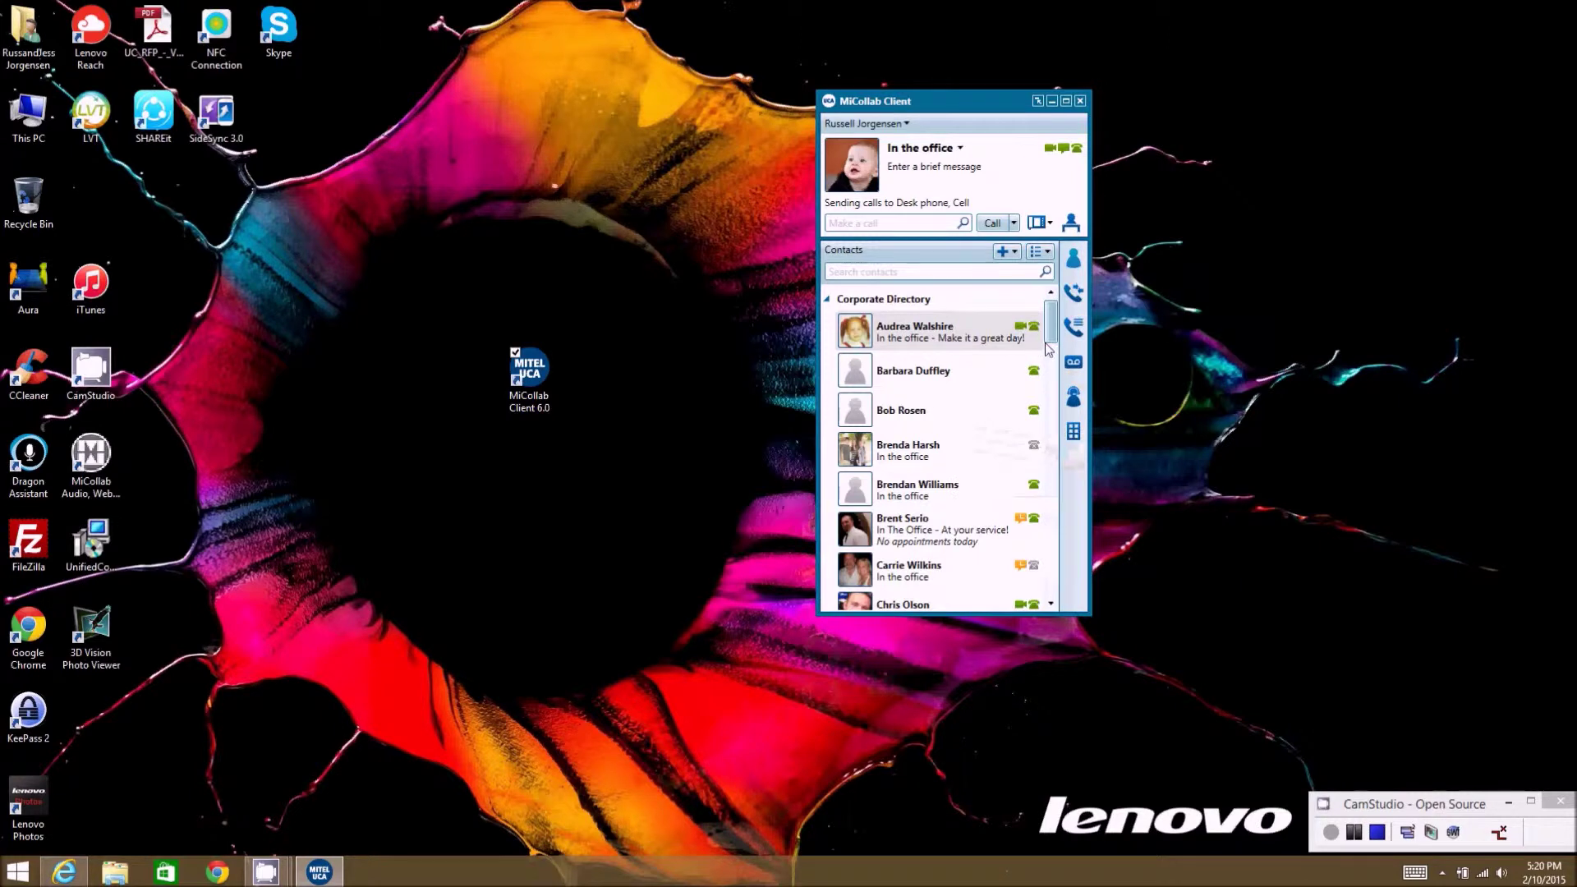
pyautogui.click(894, 125)
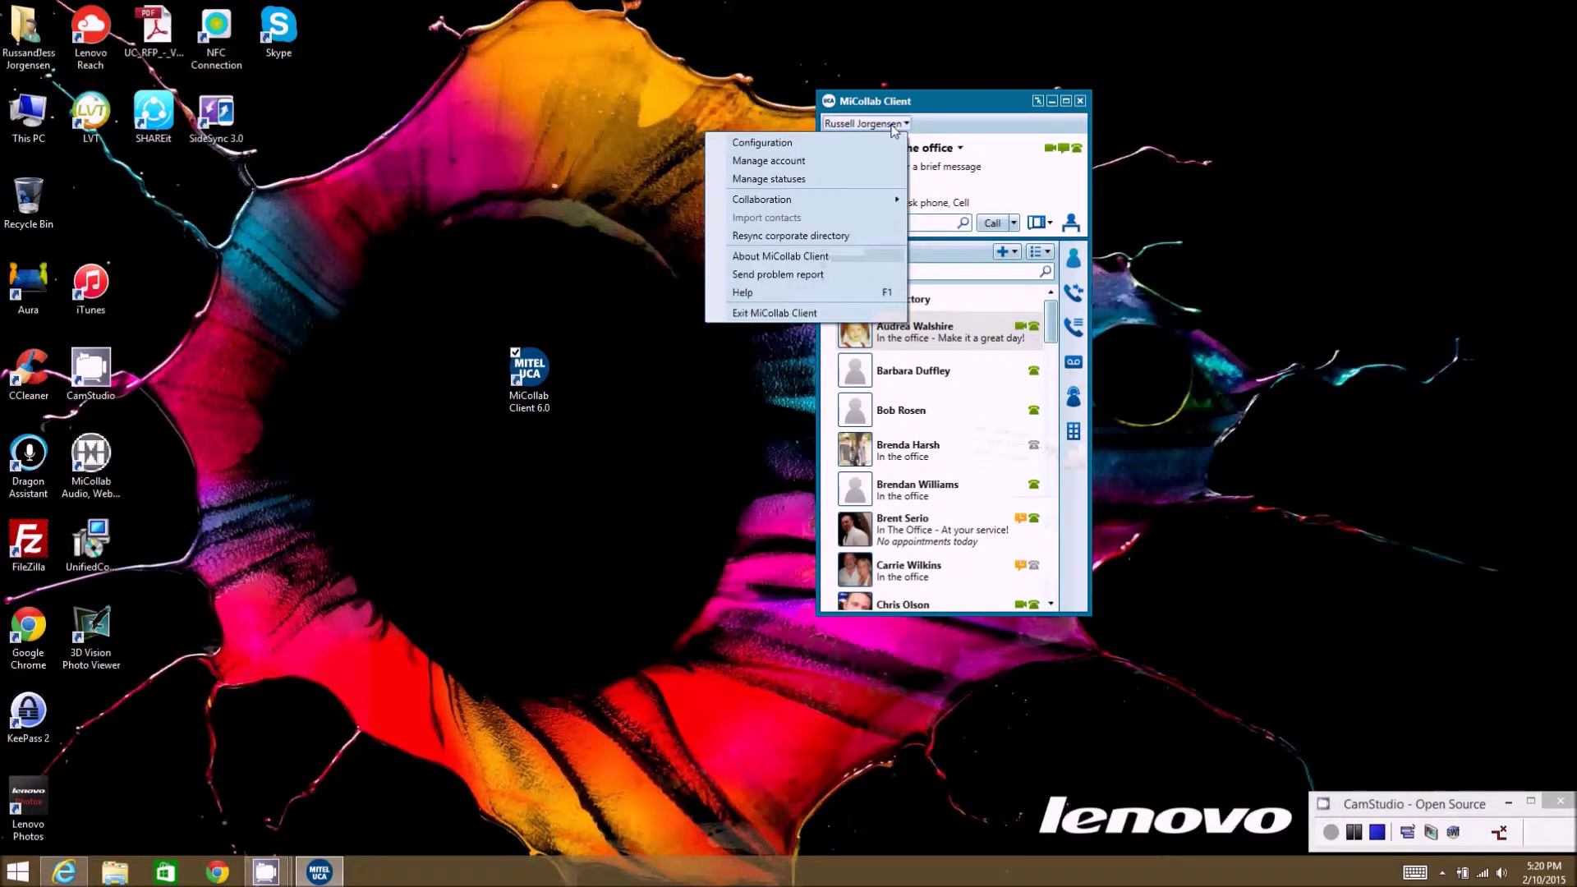
pyautogui.click(791, 276)
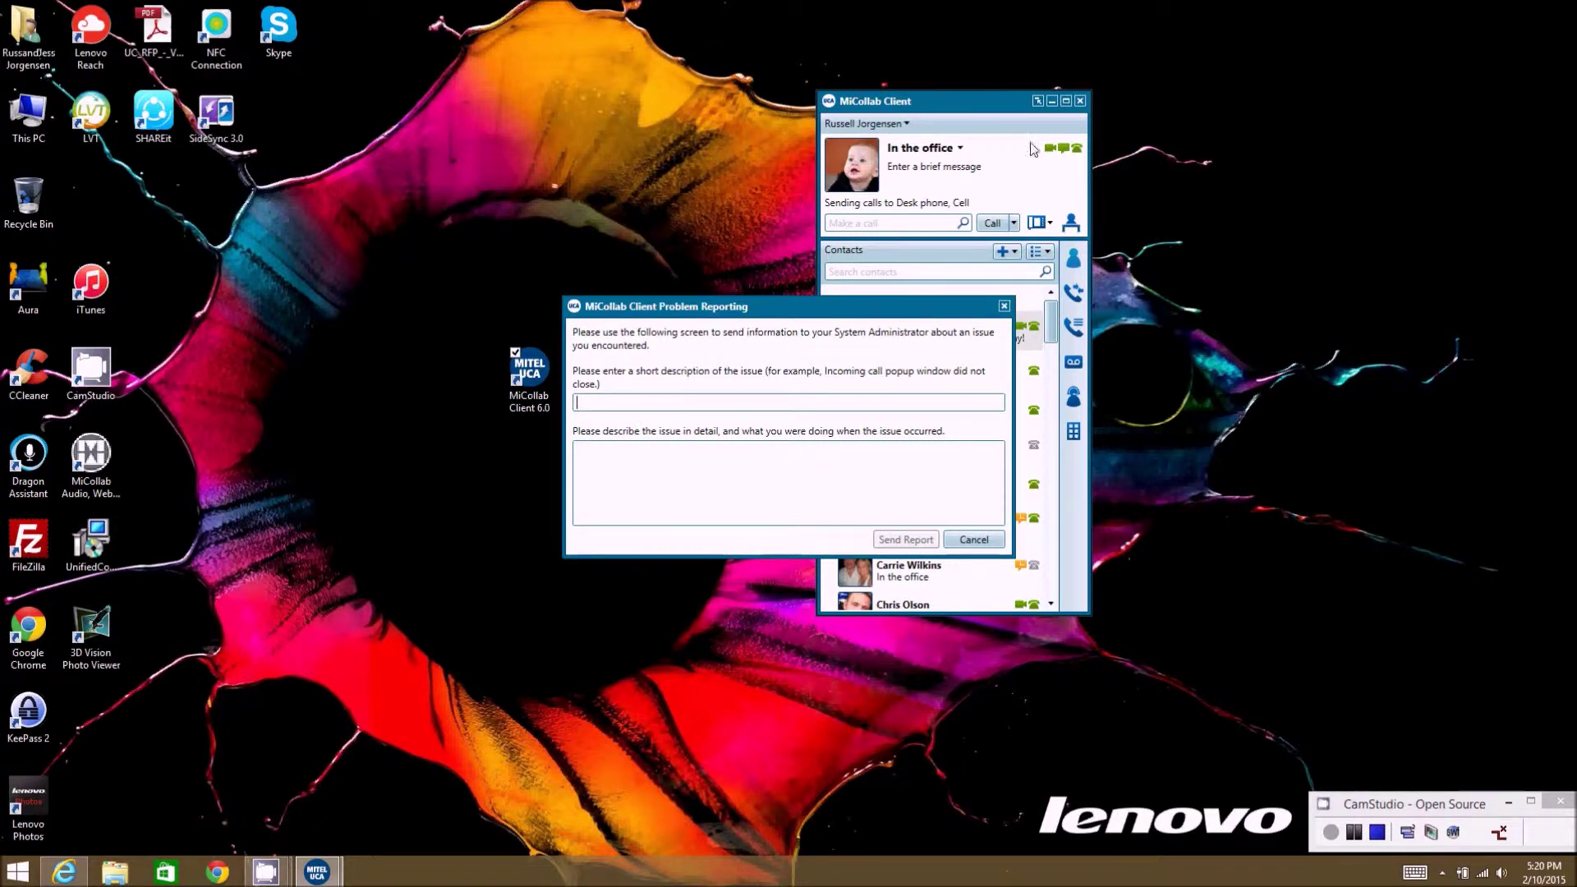
pyautogui.click(984, 540)
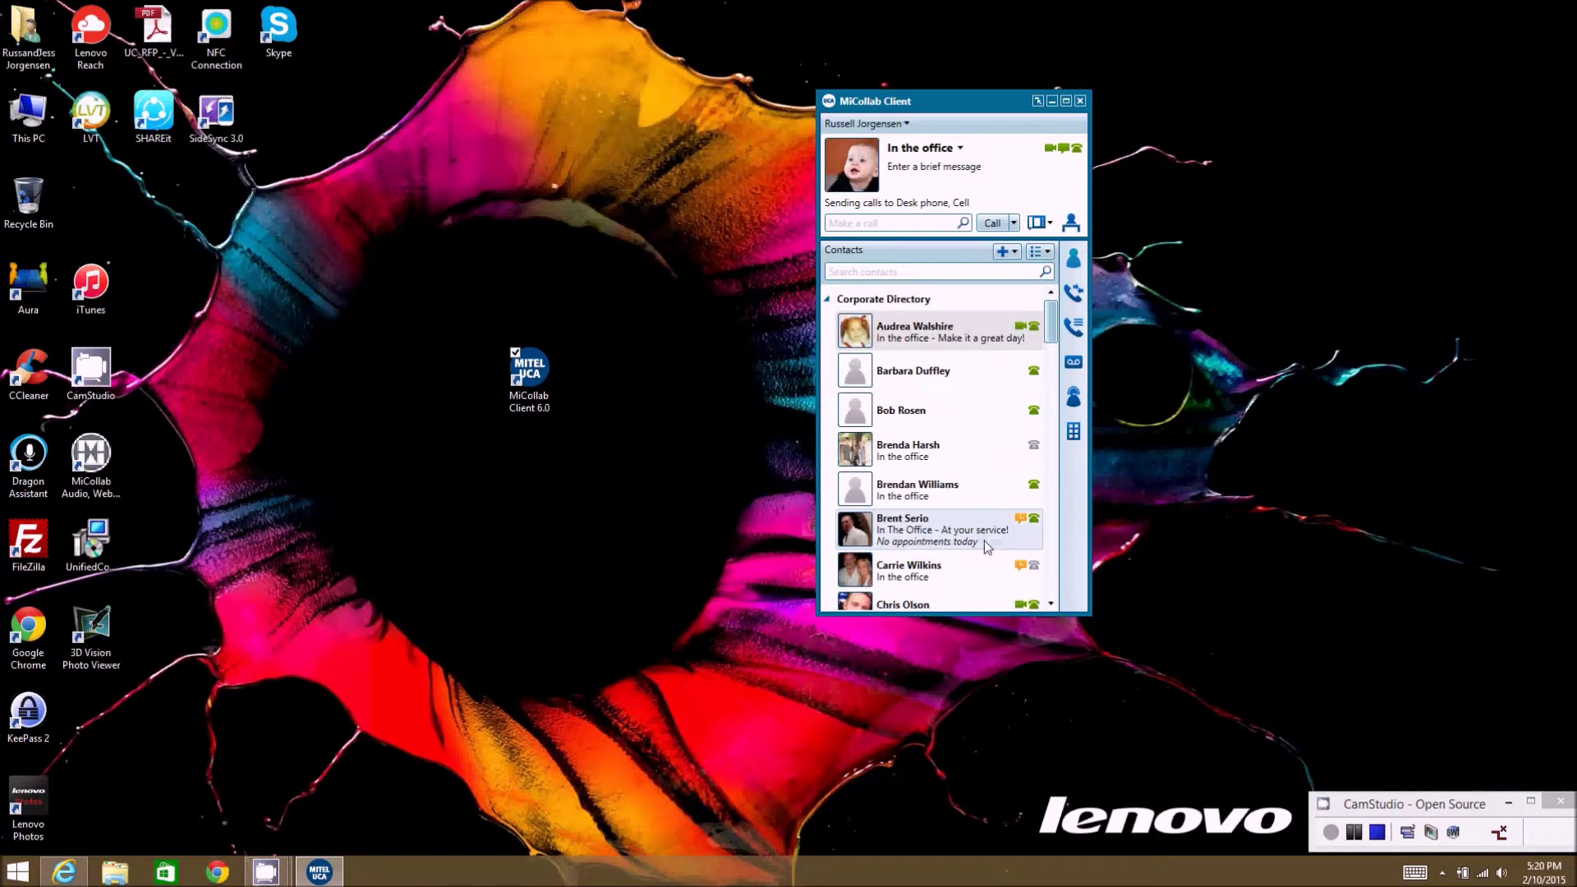
pyautogui.click(865, 123)
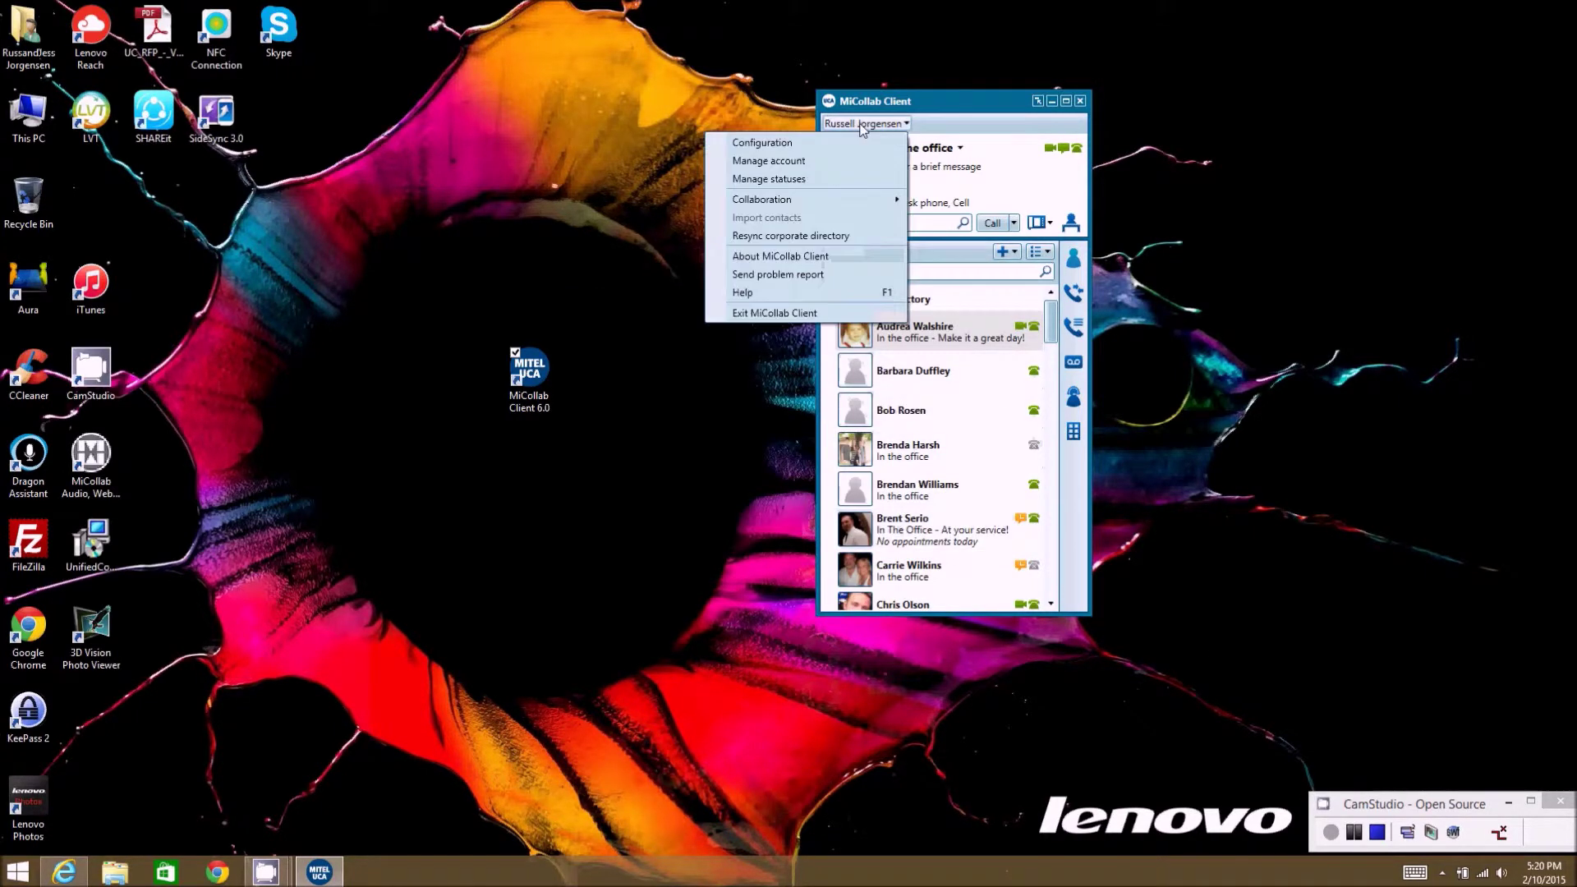
pyautogui.click(777, 292)
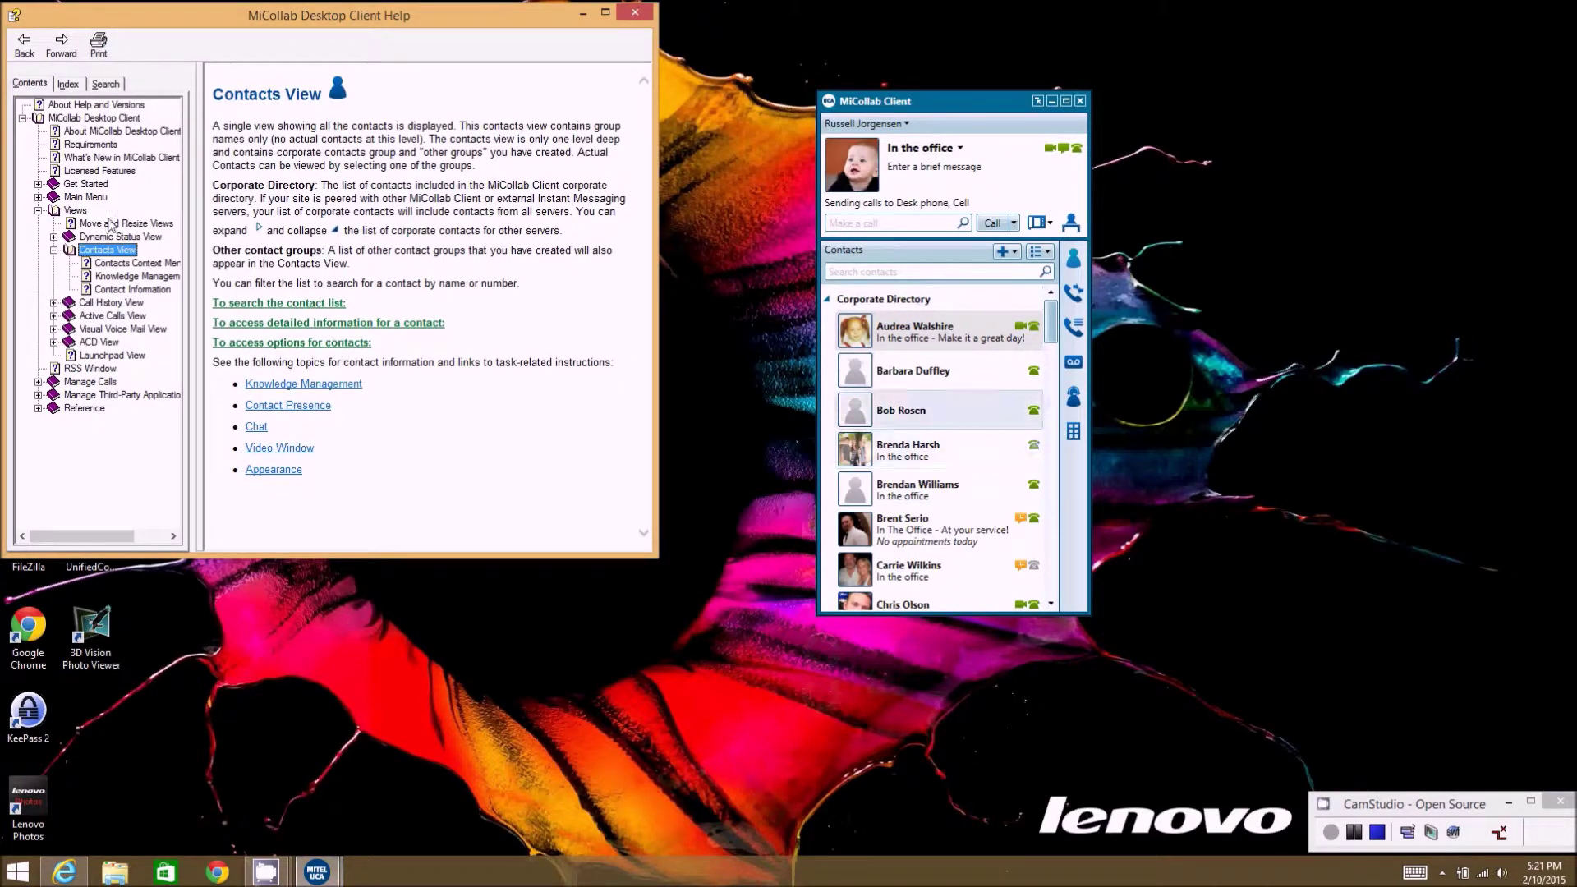
pyautogui.moveTo(455, 17); pyautogui.dragTo(491, 78)
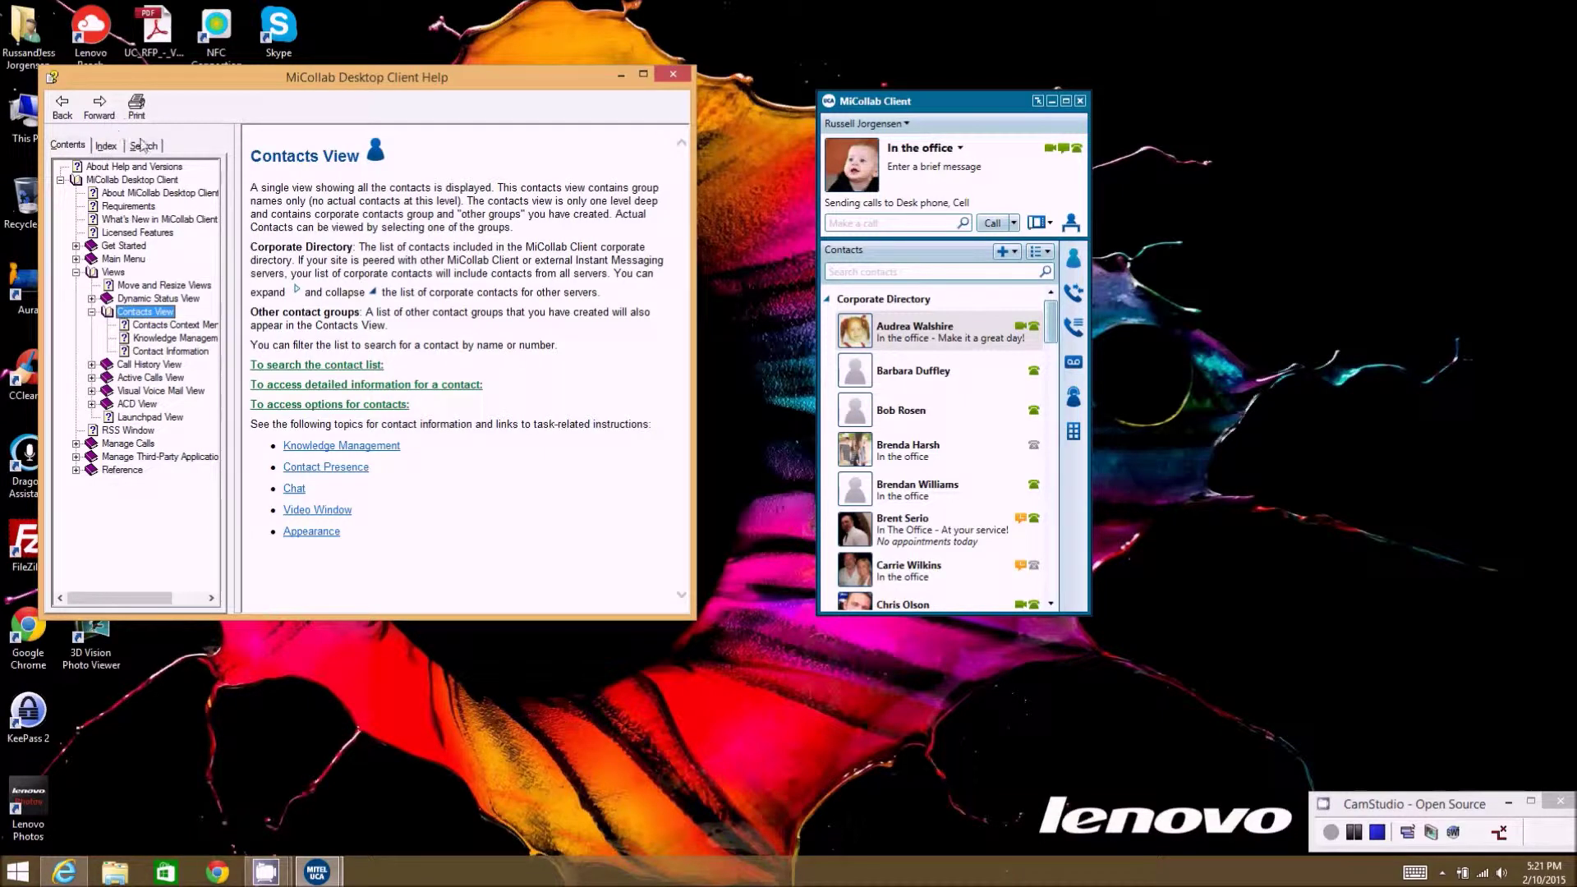
pyautogui.click(141, 145)
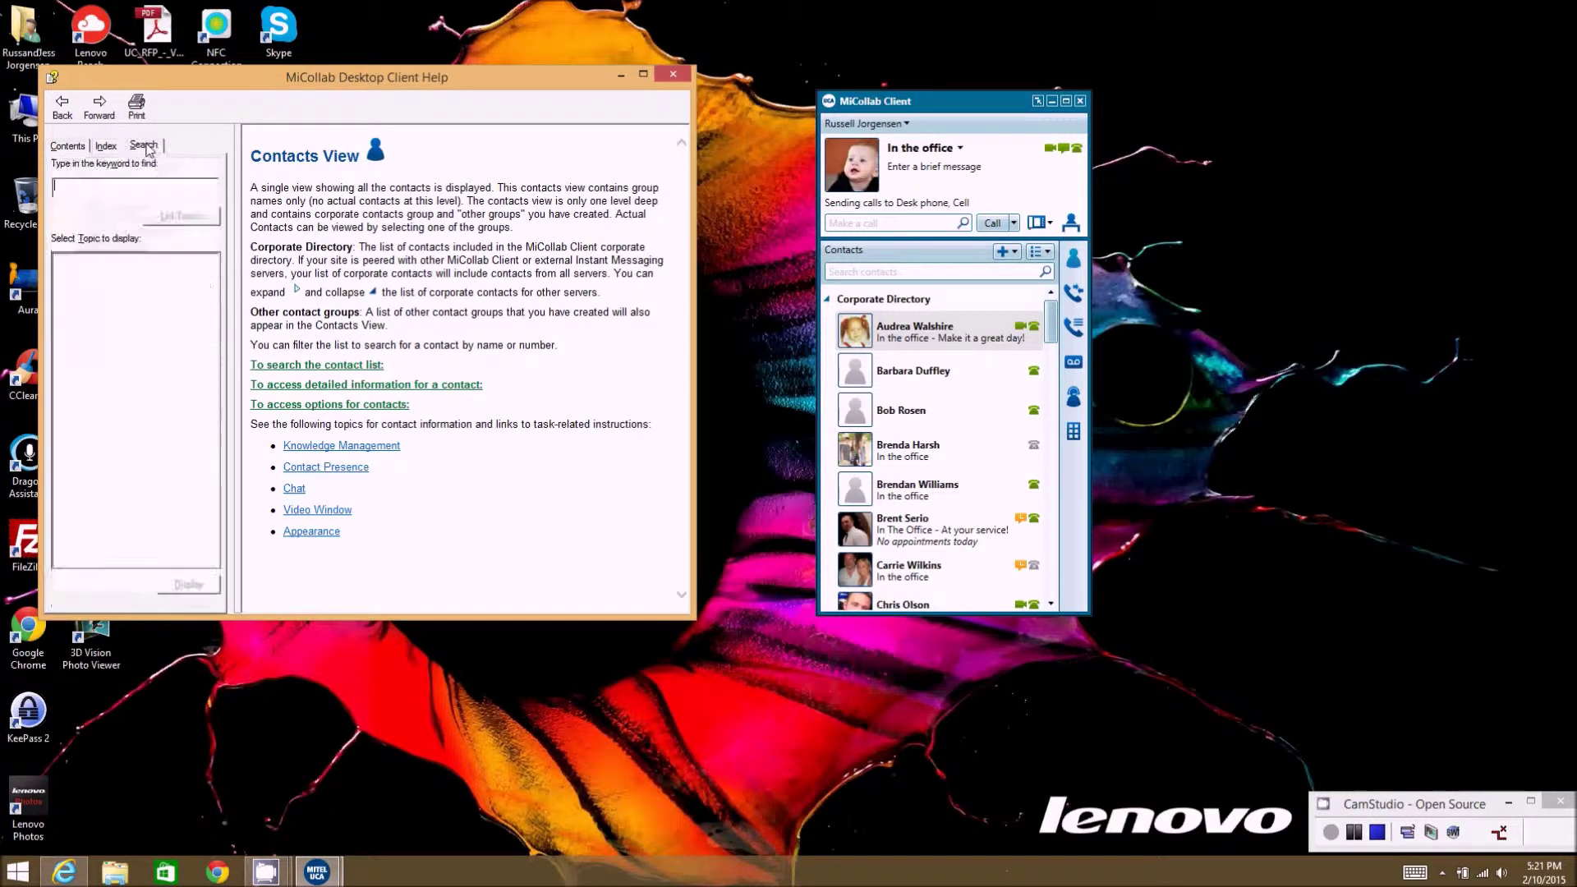
pyautogui.click(68, 147)
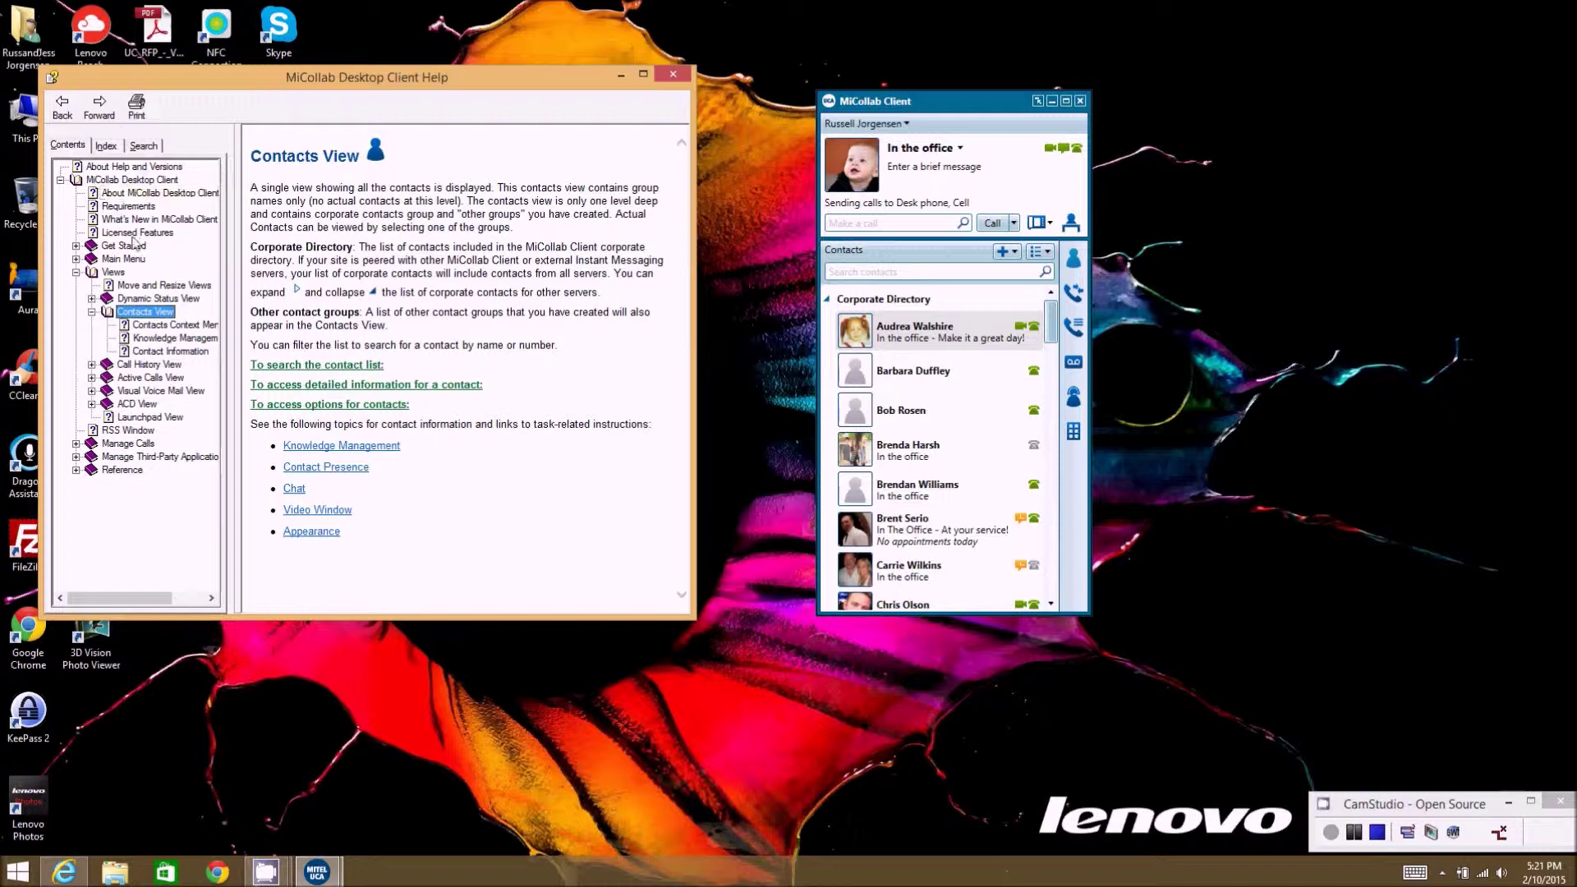
pyautogui.click(75, 247)
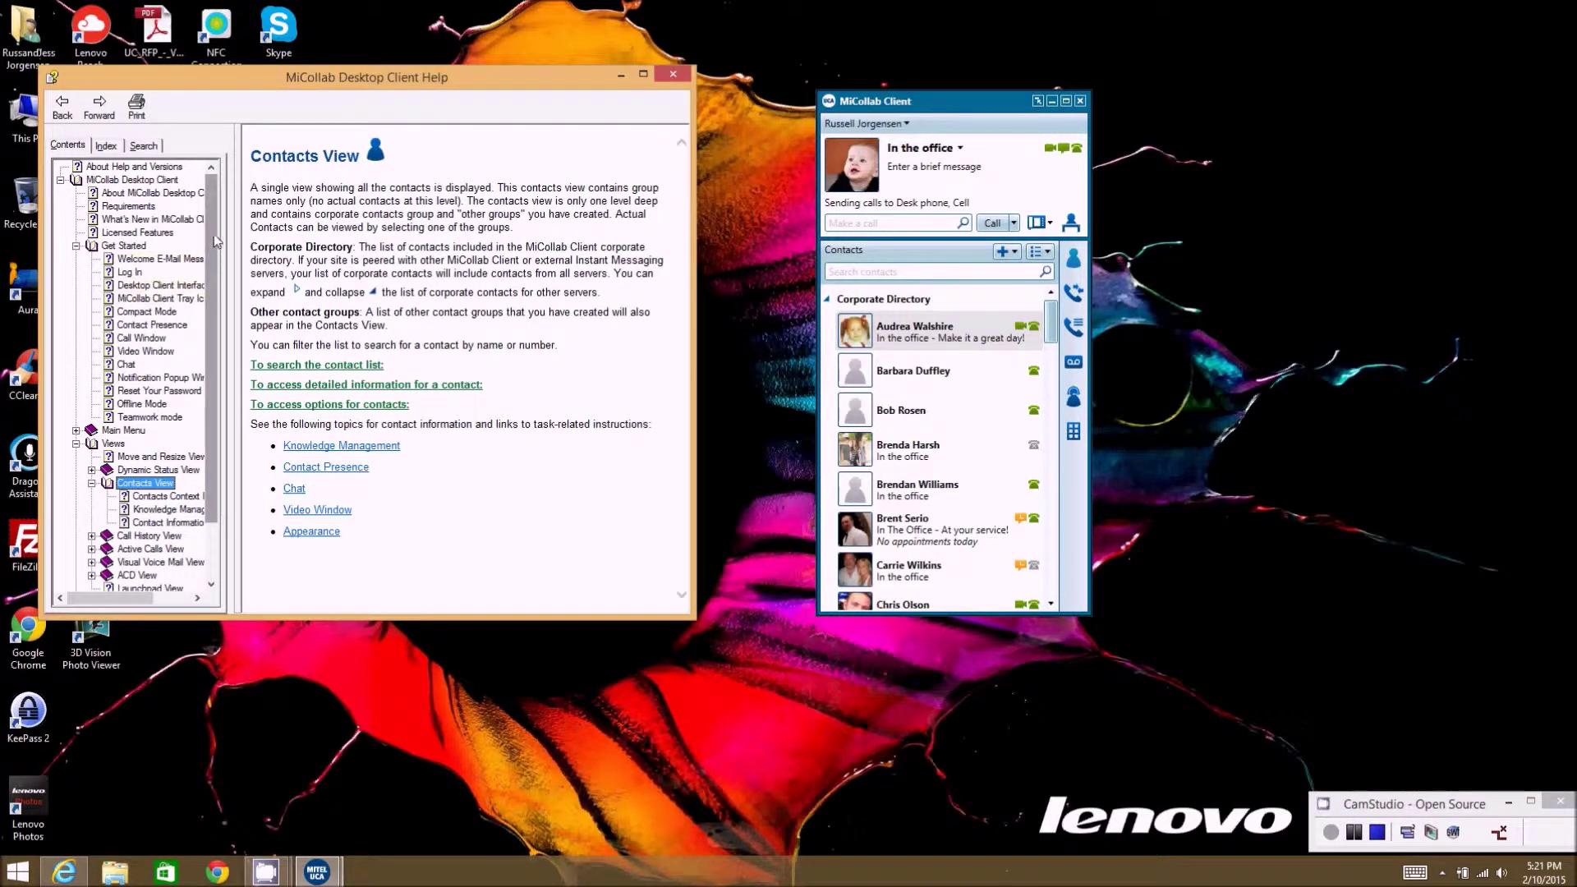
pyautogui.scroll(-1, 217, 247)
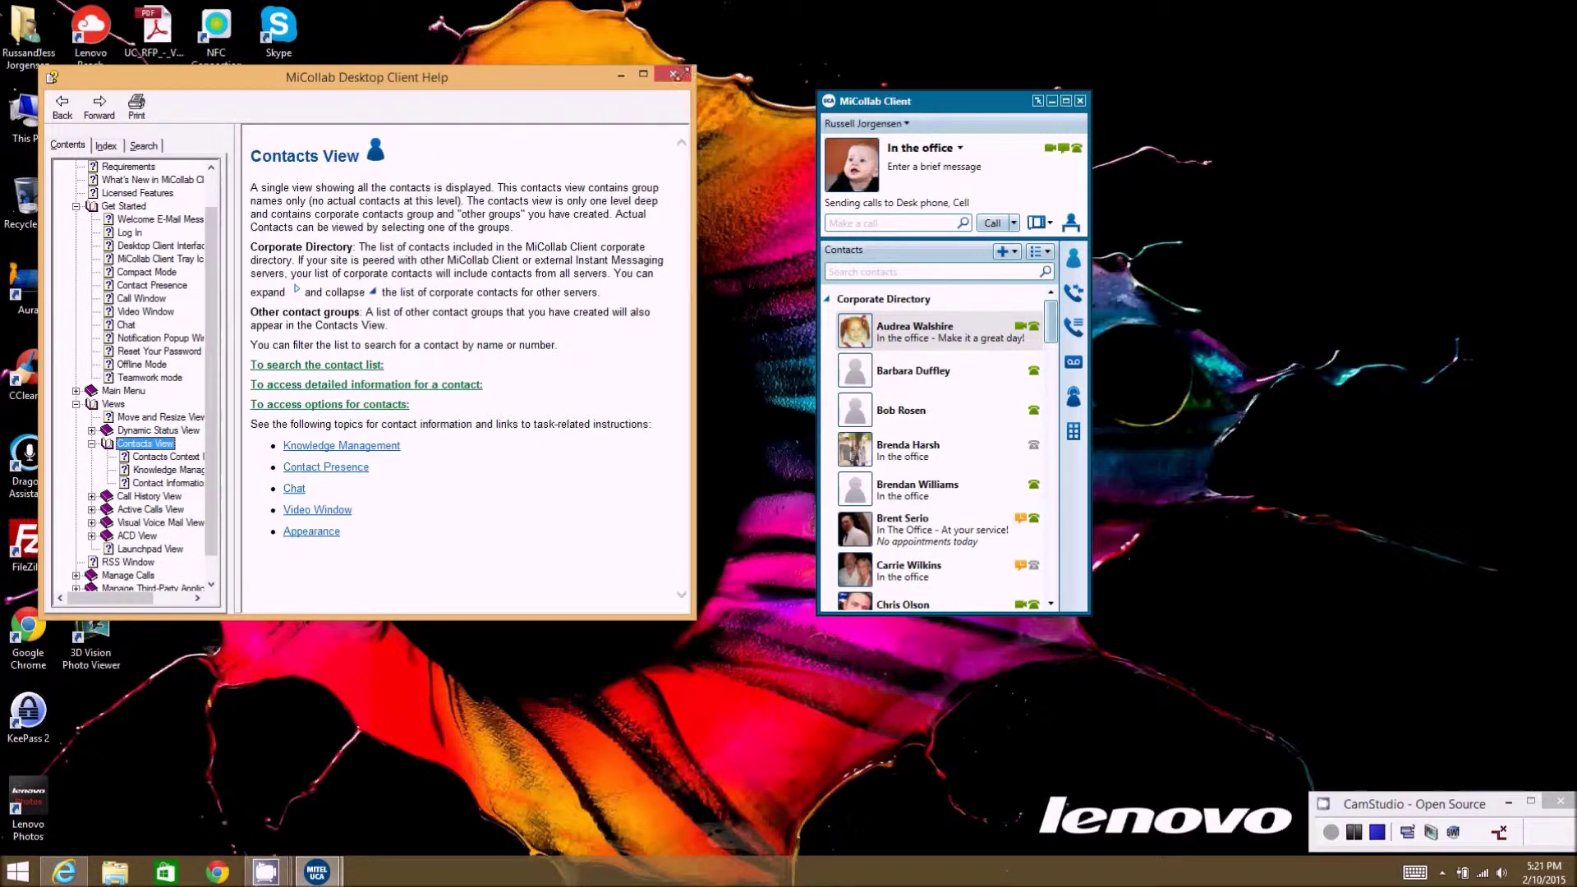
pyautogui.click(678, 74)
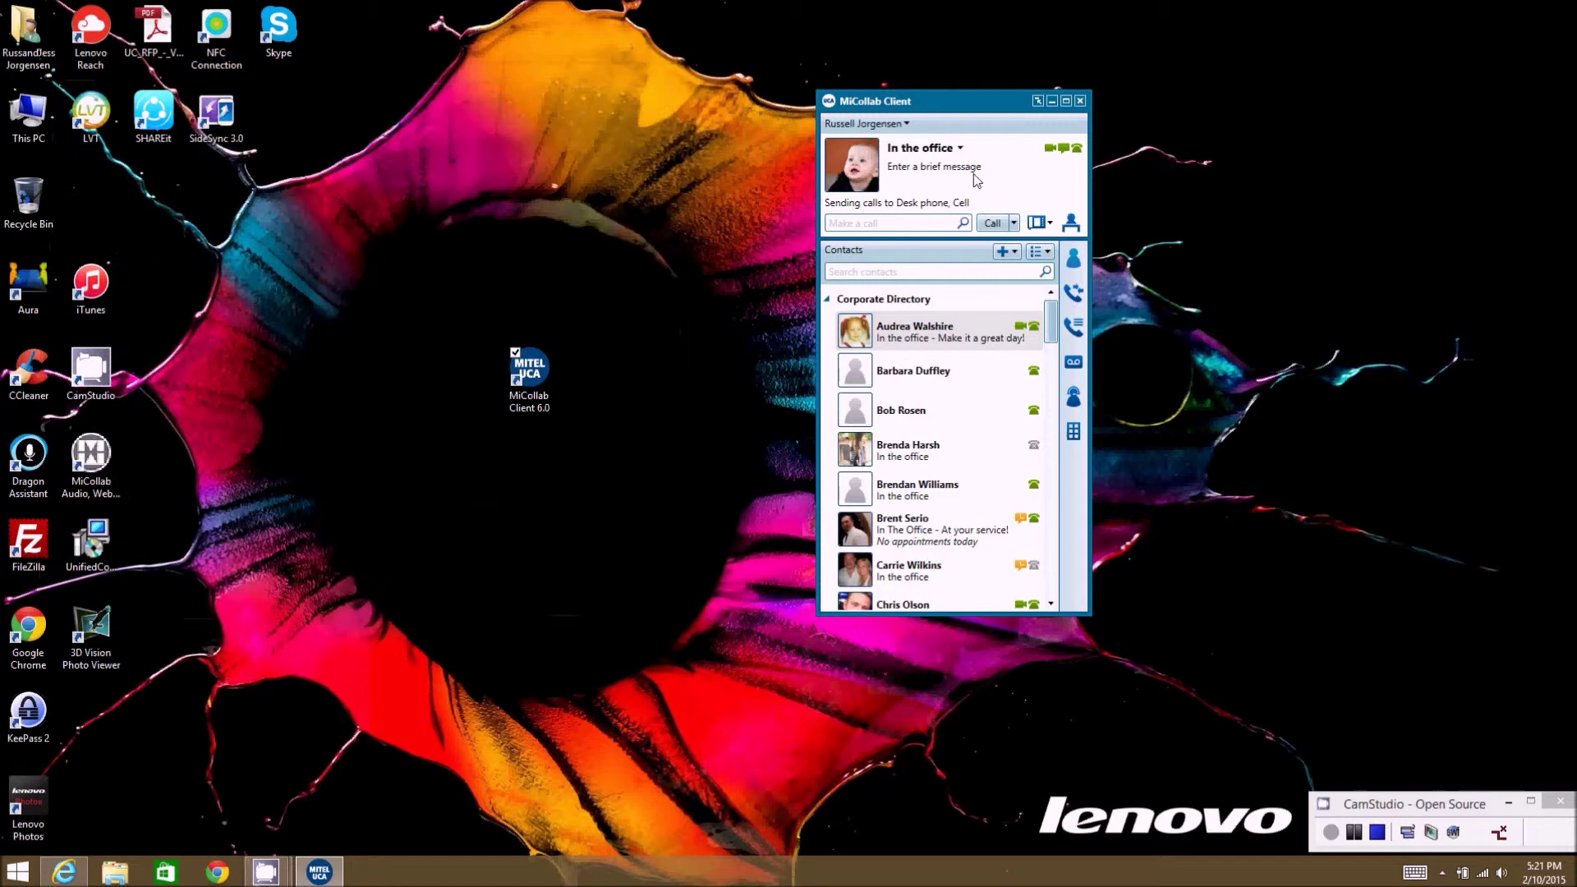
# Hide the MiCollab Client window in the system tray and show the hidden tray icons
pyautogui.click(895, 124)
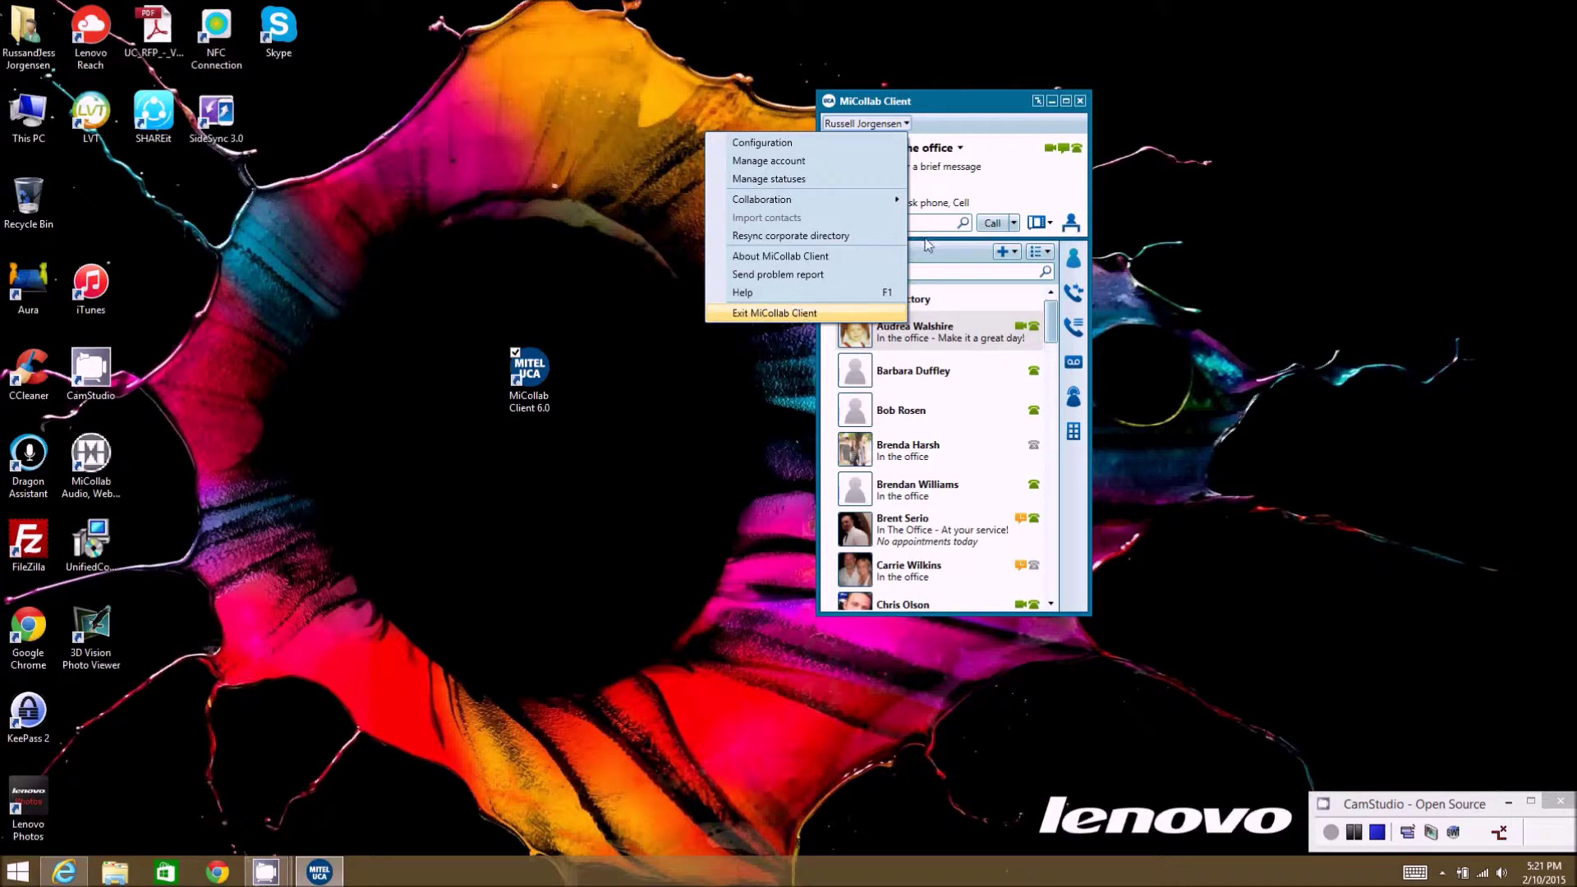
pyautogui.click(963, 104)
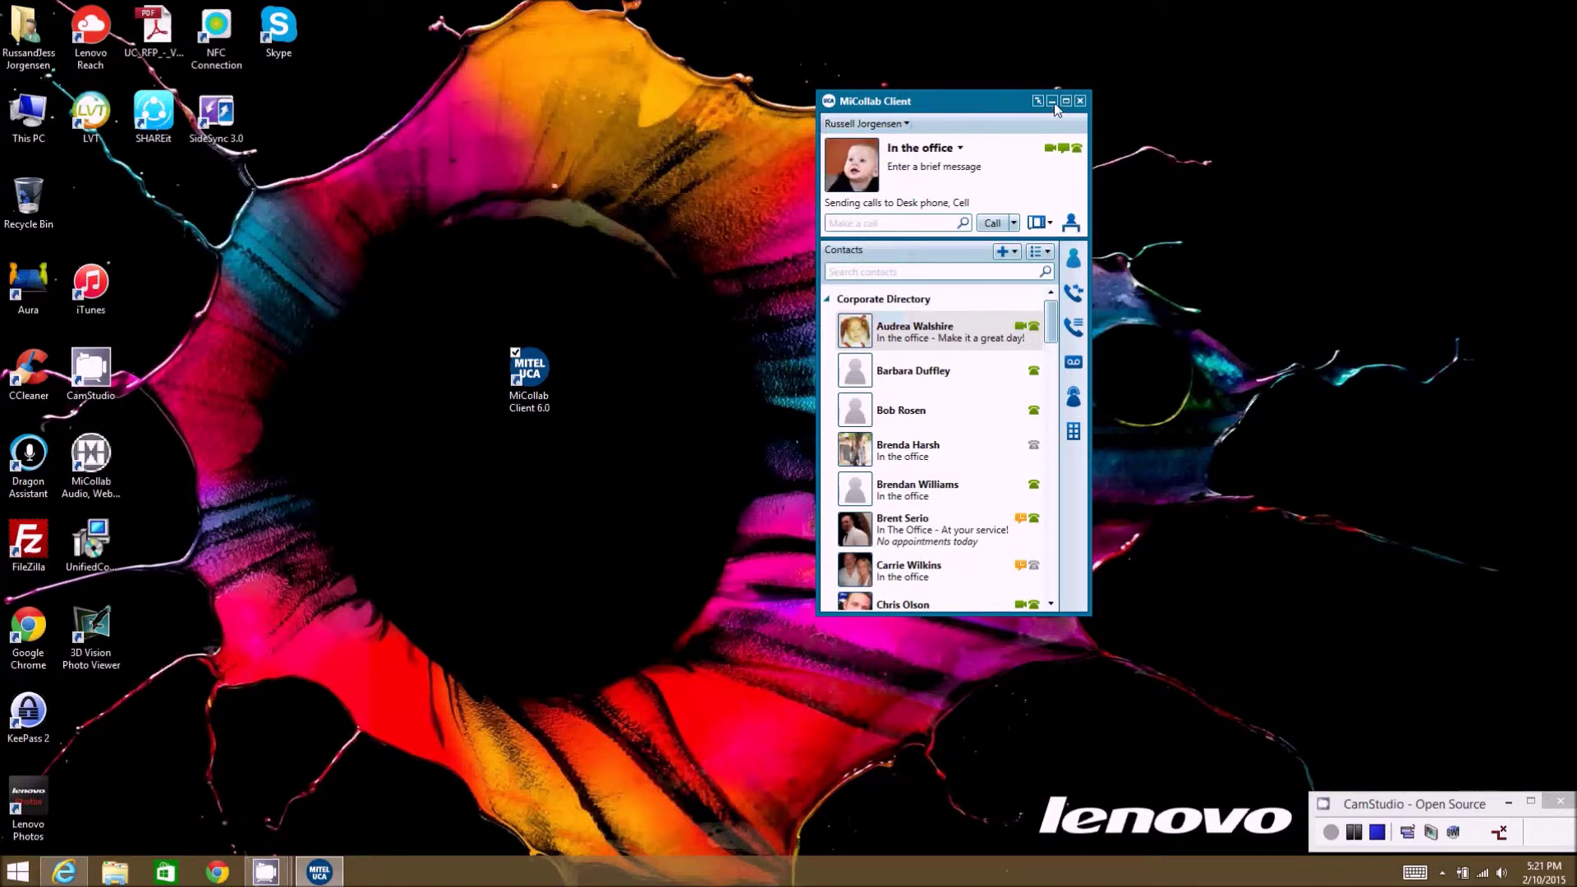
pyautogui.click(1080, 101)
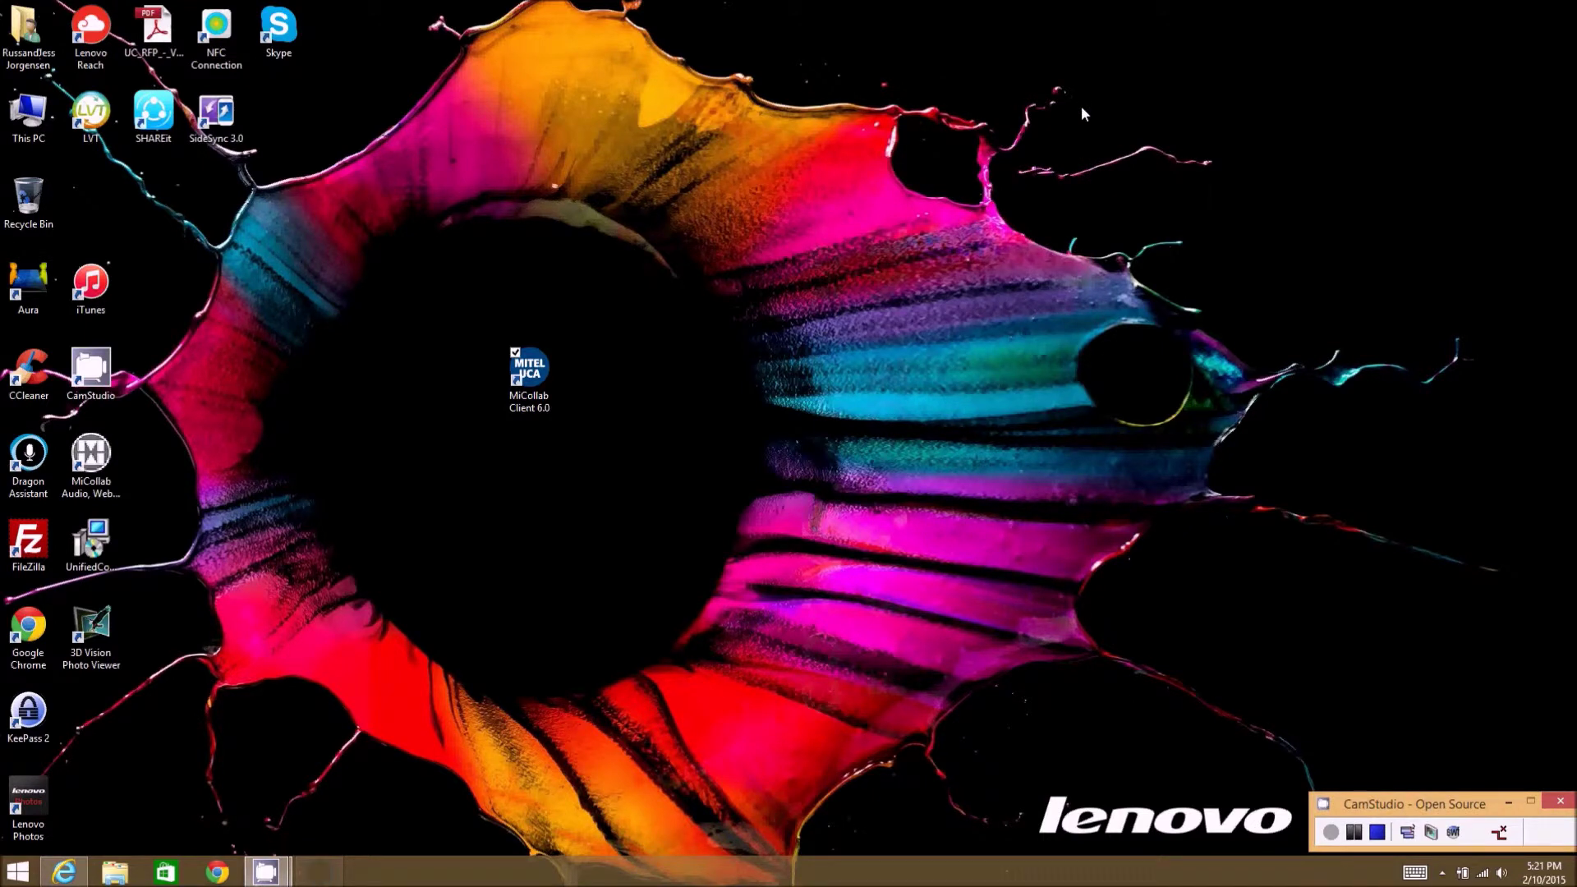
pyautogui.click(1443, 873)
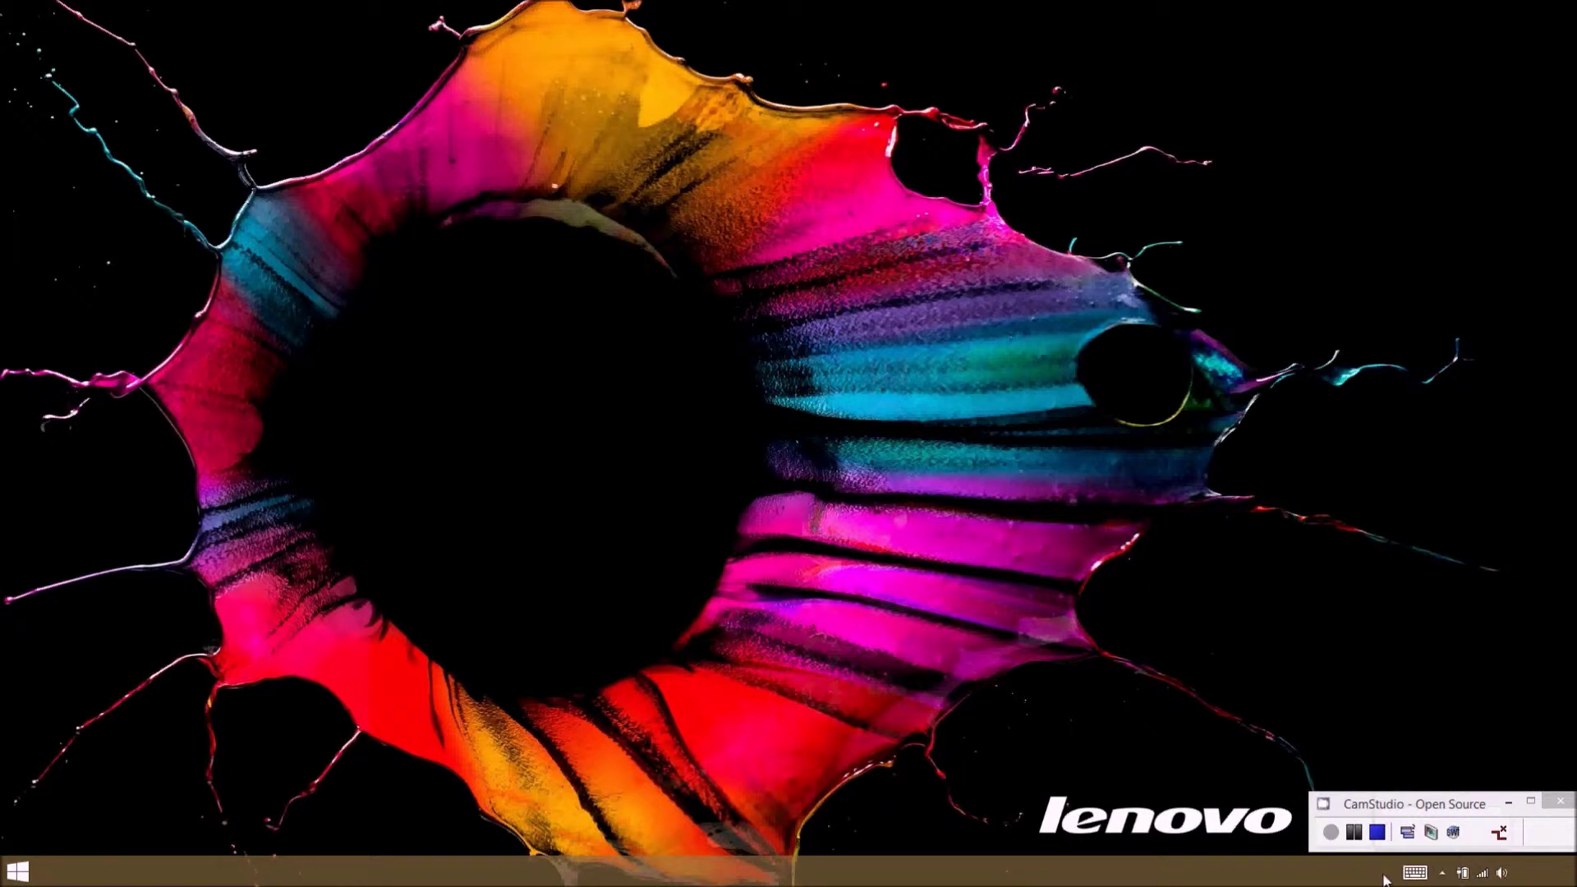
# Reopen the client window with the UCA tray icon's Open command and move it slightly left
pyautogui.click(1442, 874)
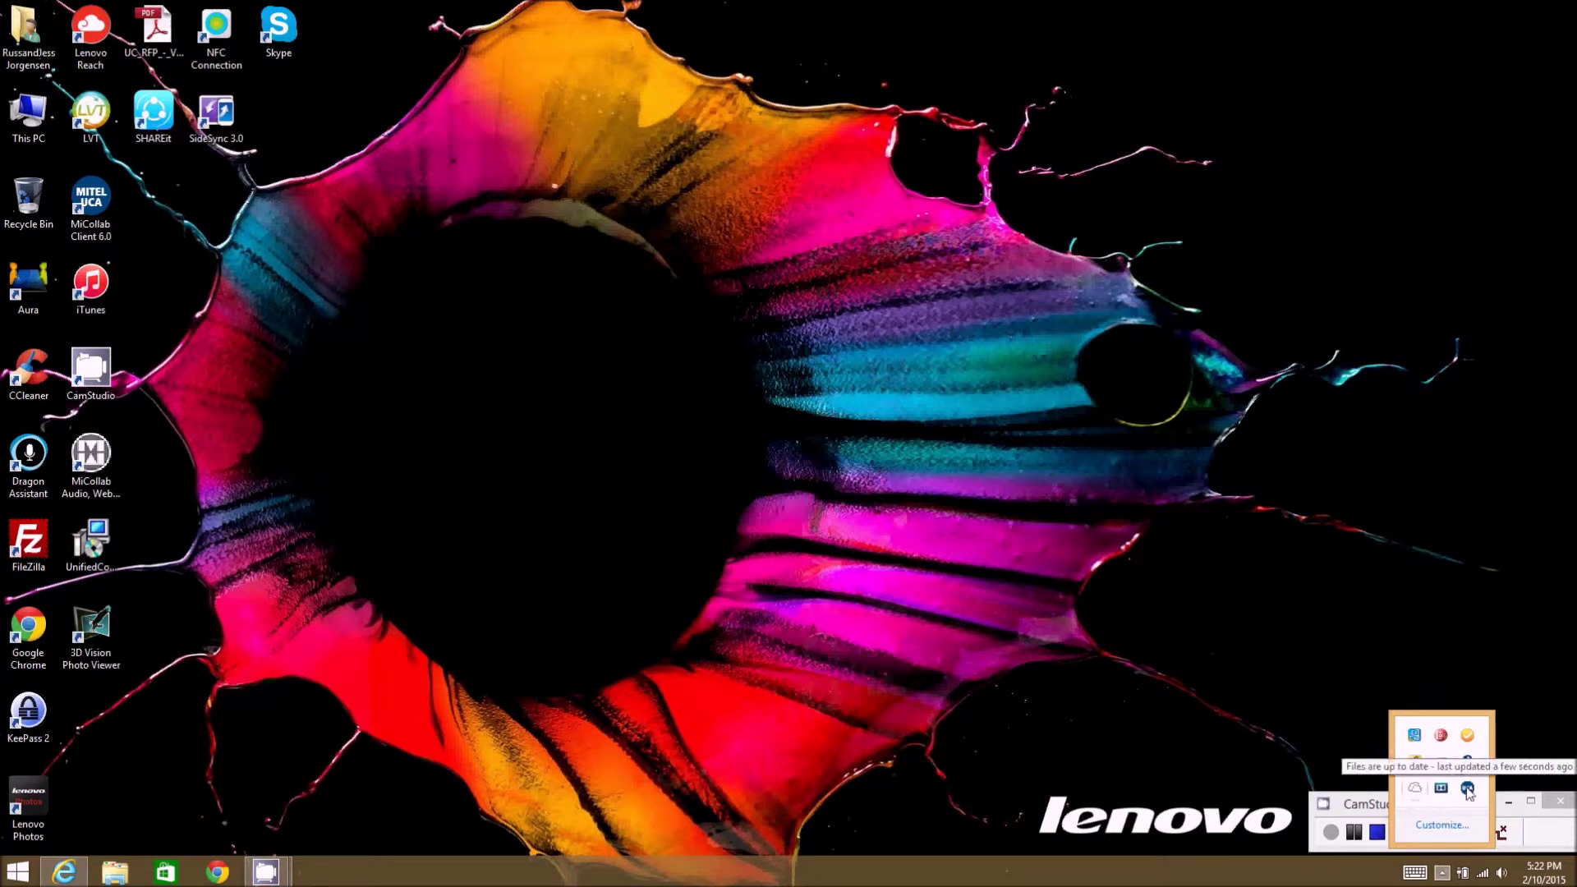
pyautogui.rightClick(1469, 788)
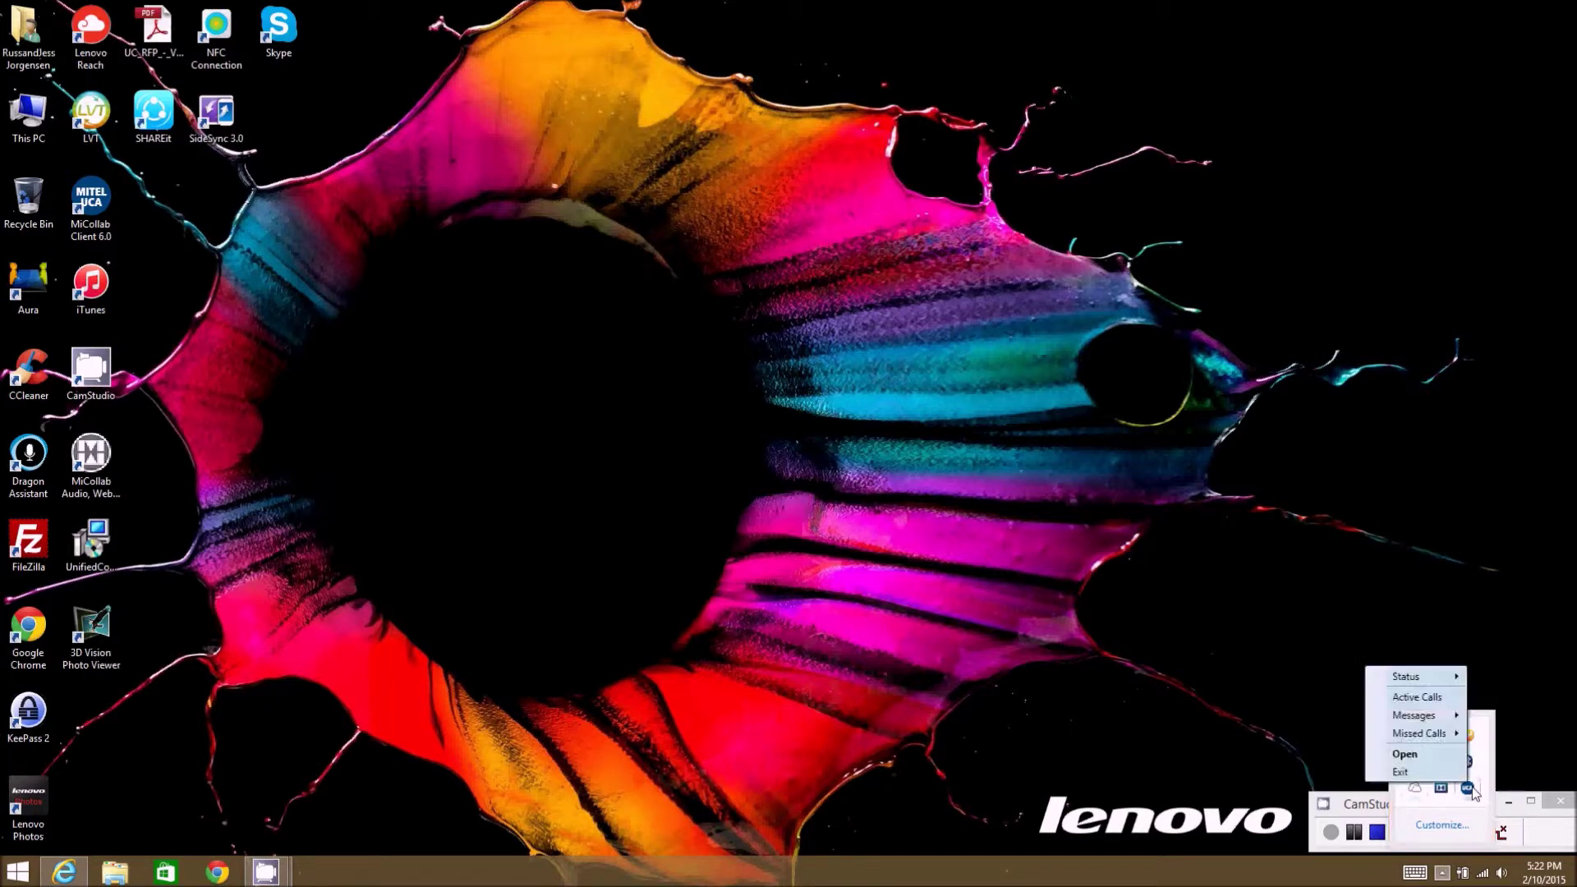
pyautogui.click(1426, 756)
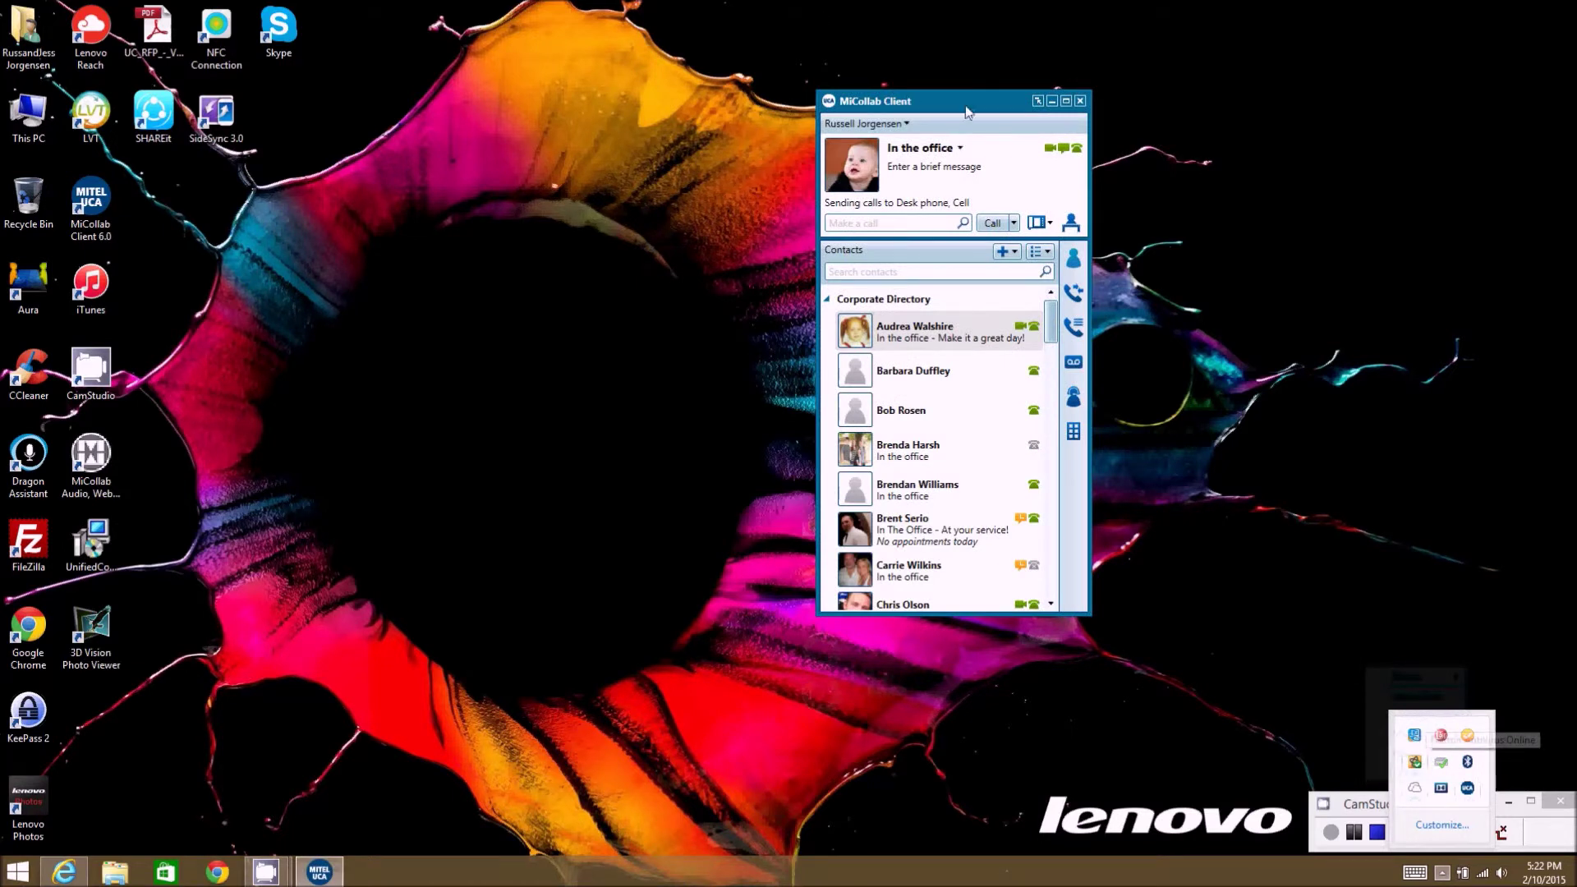
pyautogui.moveTo(968, 104); pyautogui.dragTo(917, 105)
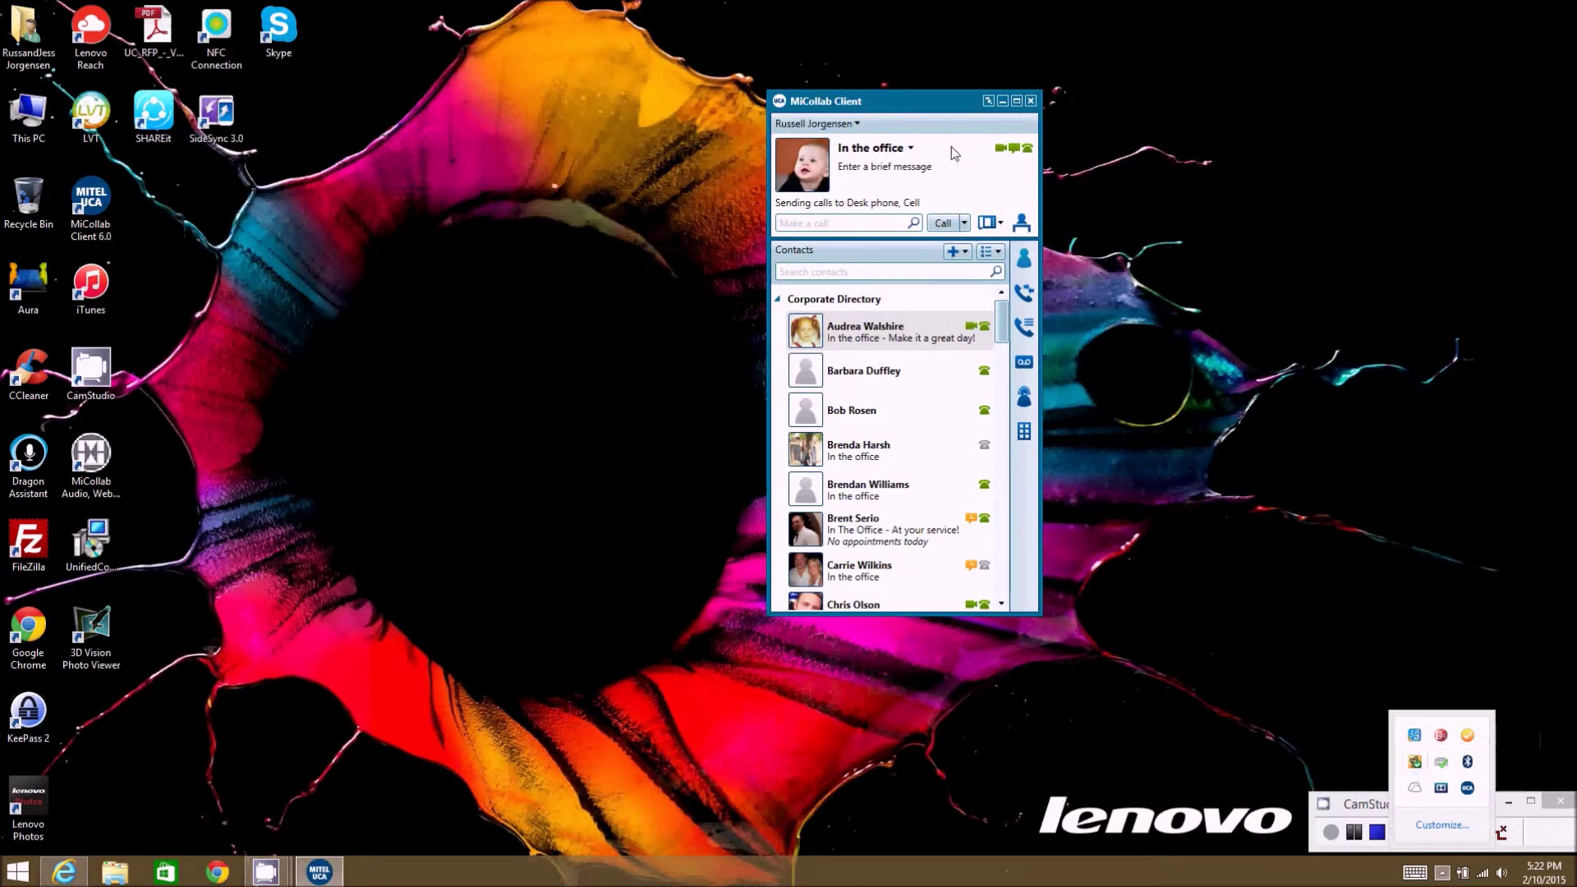
pyautogui.click(814, 124)
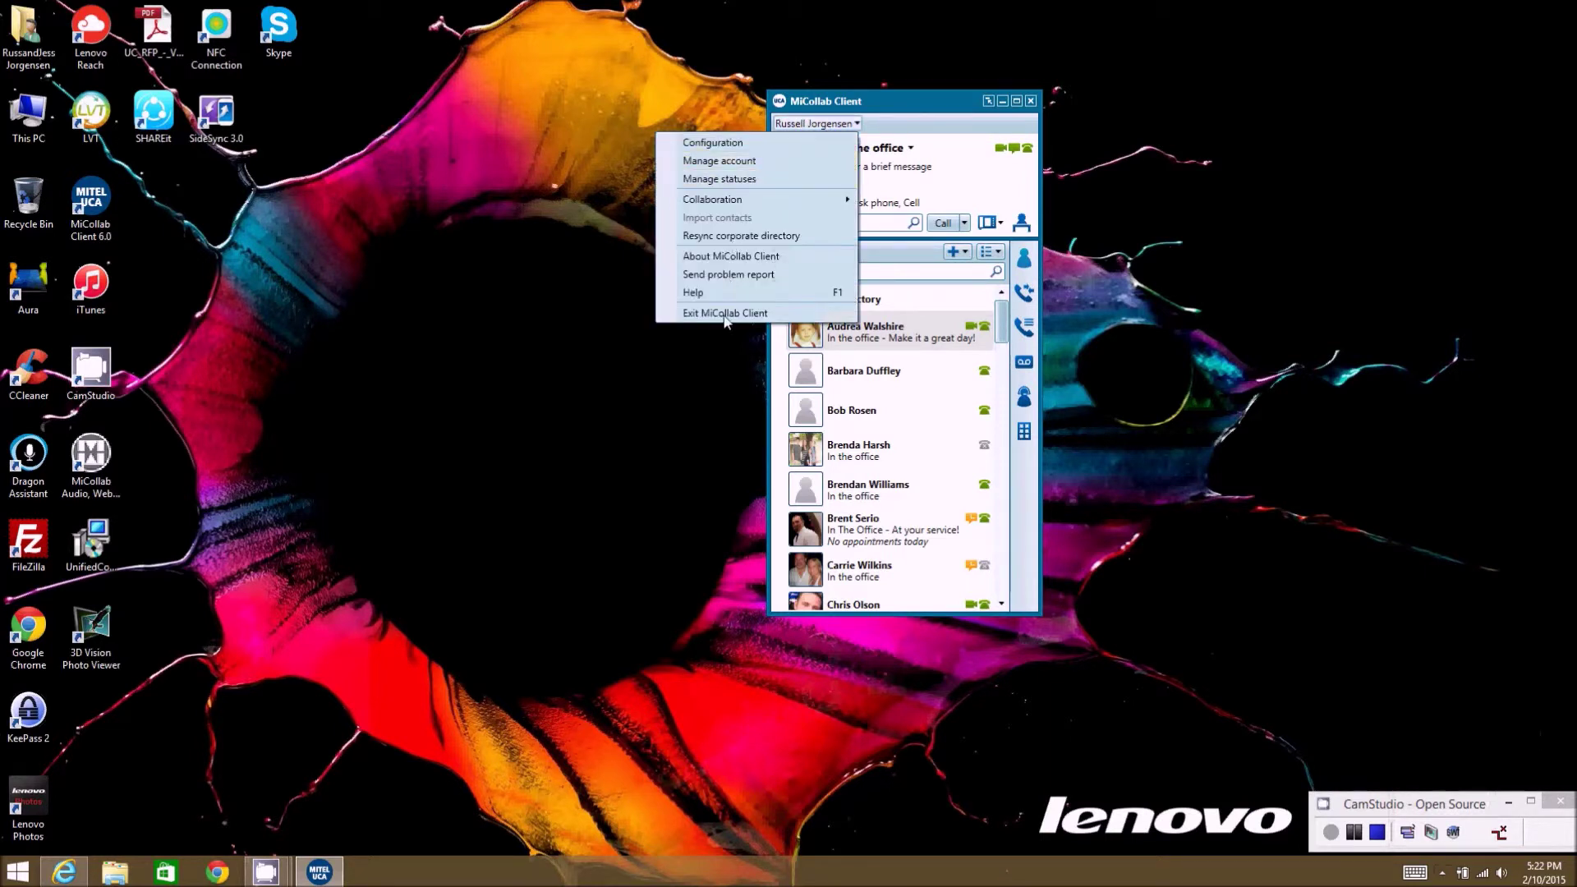